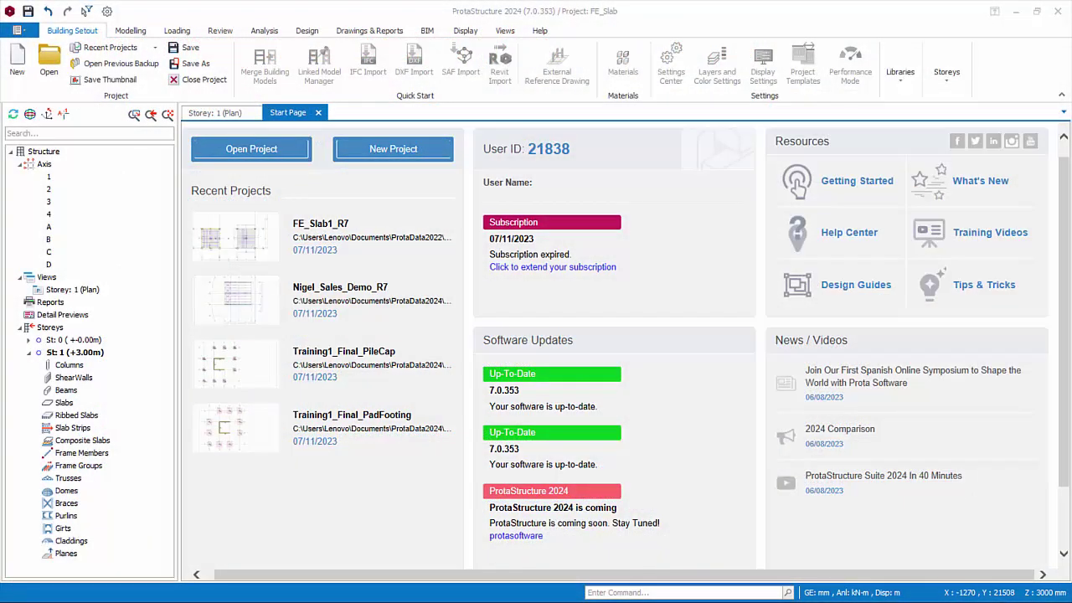
# Create a new project from the Singapore (EuroCode) template.
pyautogui.click(393, 148)
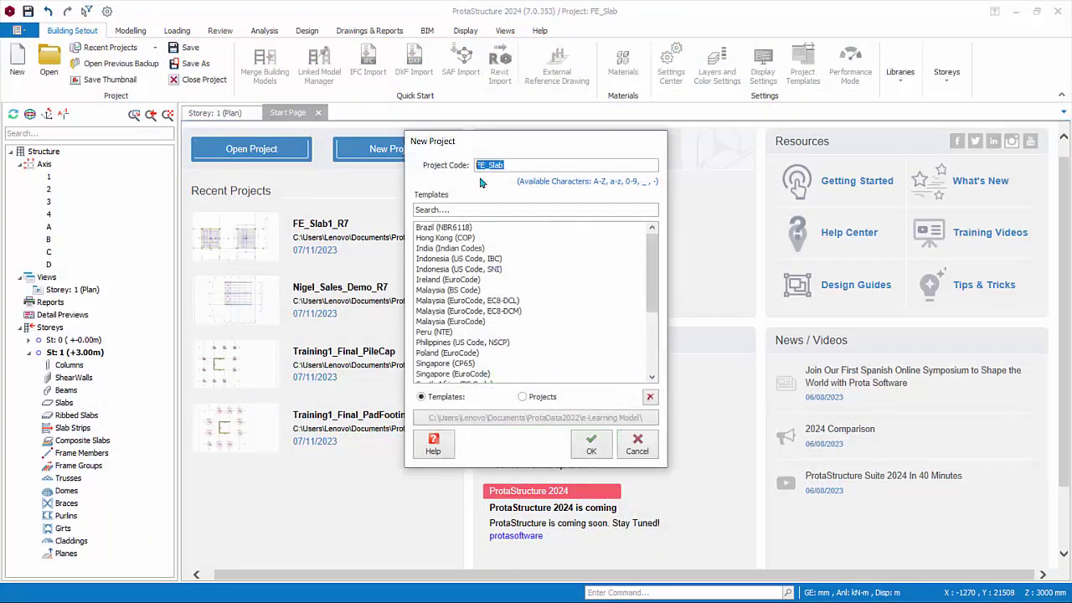
pyautogui.moveTo(510, 164); pyautogui.dragTo(448, 174)
pyautogui.click(478, 375)
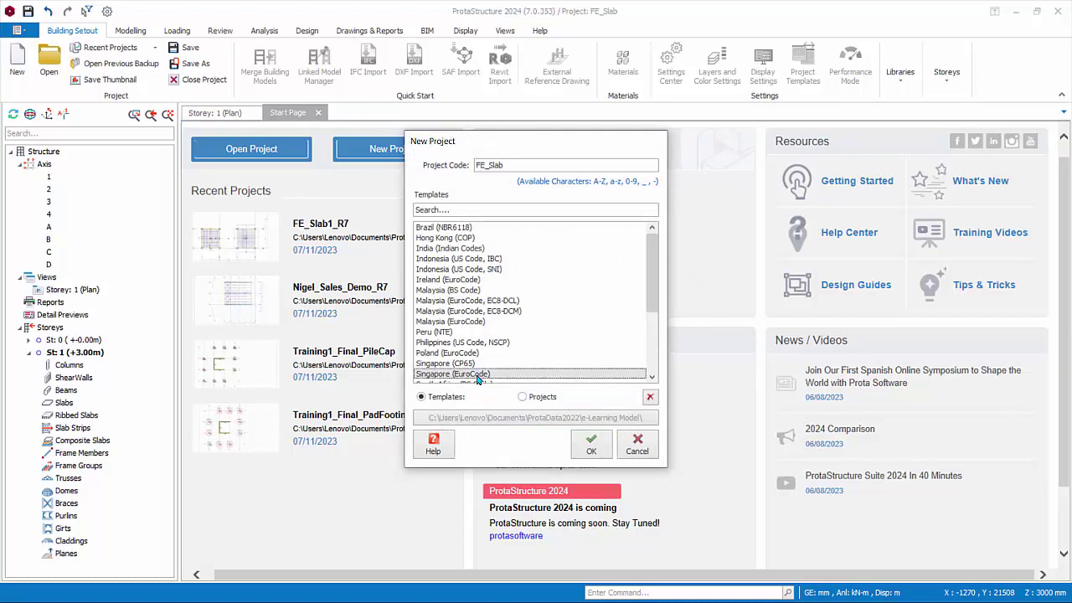
pyautogui.click(590, 443)
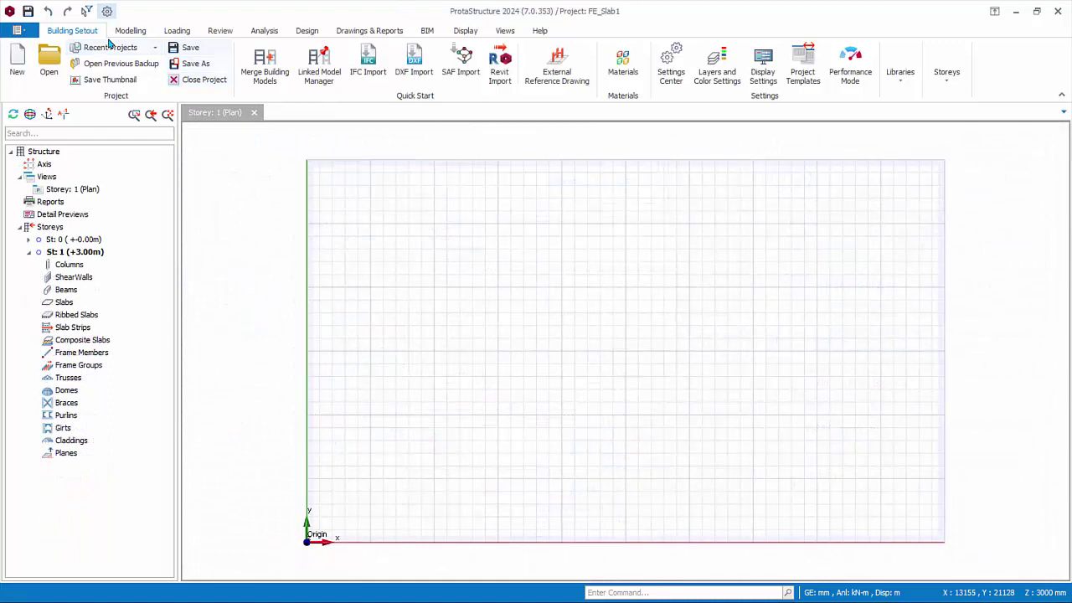
# Generate an orthogonal axis grid at reference point 5000, 5000 with 5000*3 spacings.
pyautogui.click(129, 31)
pyautogui.click(107, 63)
pyautogui.click(369, 479)
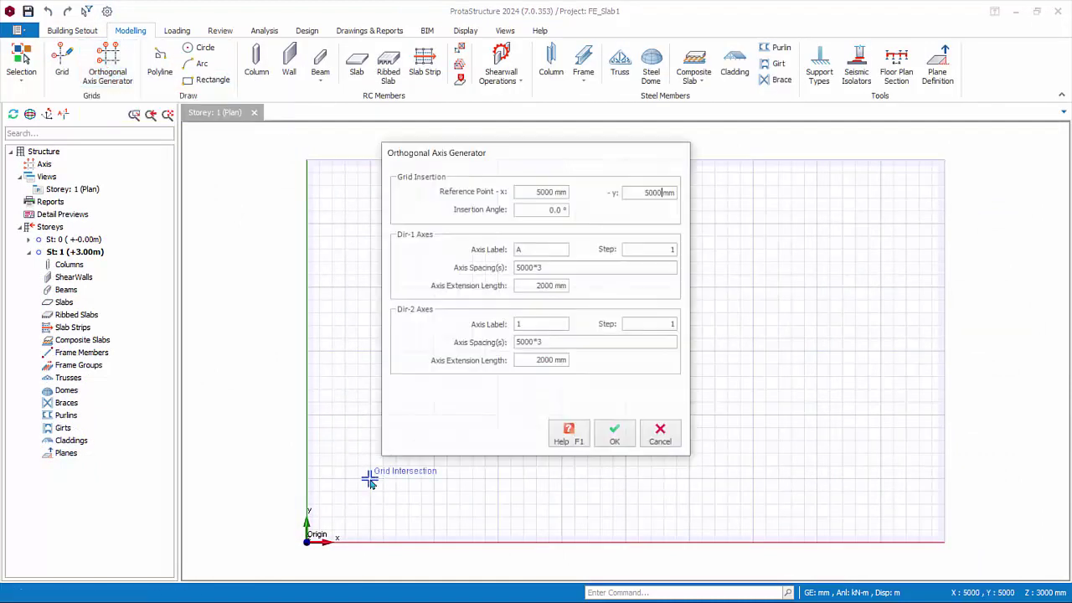
pyautogui.click(622, 445)
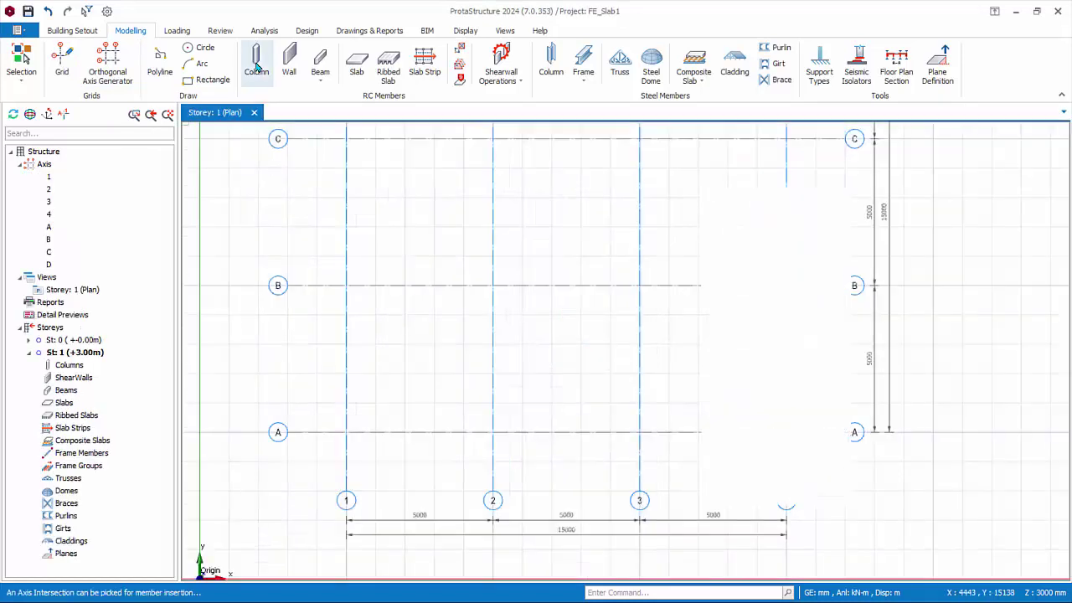
# Place columns 1C1–1C4 at A-1, A-2, B-2 and B-1.
pyautogui.click(256, 67)
pyautogui.click(346, 432)
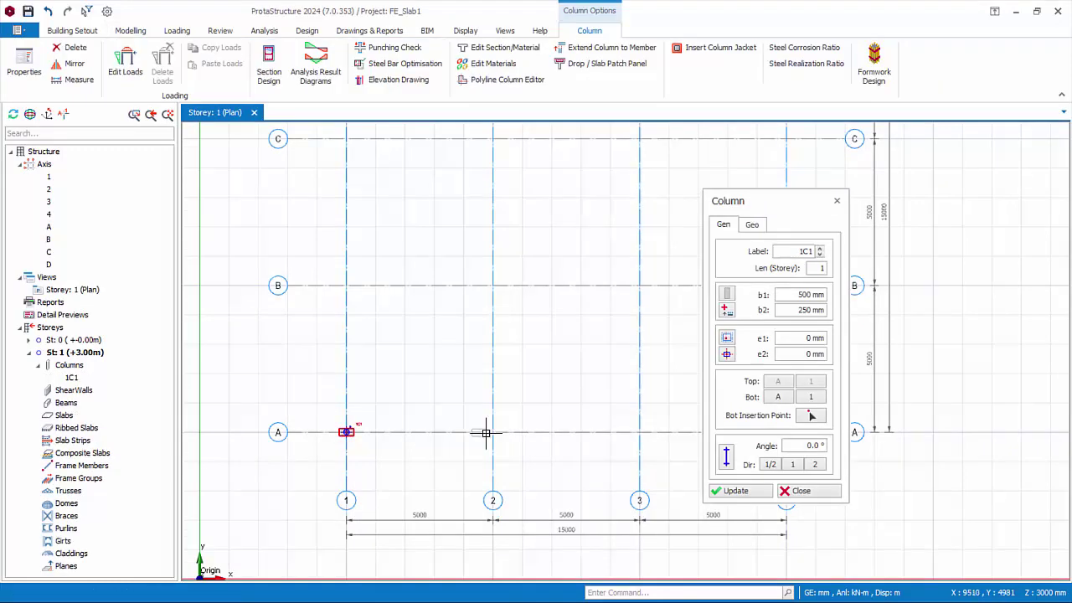
pyautogui.click(492, 432)
pyautogui.click(493, 286)
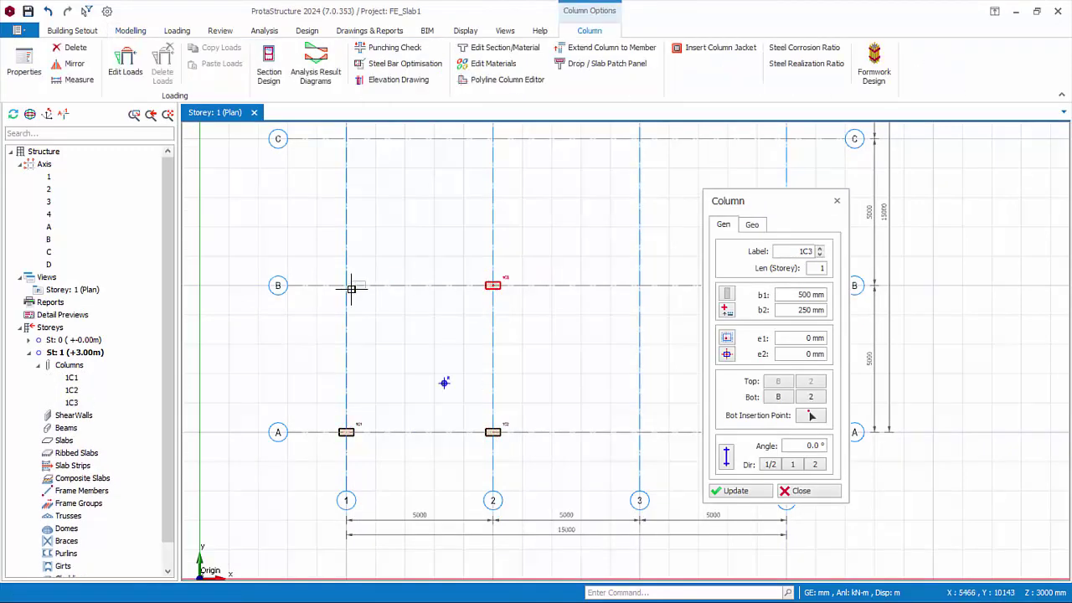
pyautogui.click(346, 286)
pyautogui.click(801, 491)
# Connect the four columns with normal beams 1B1–1B4 around bay A-B/1-2.
pyautogui.click(149, 33)
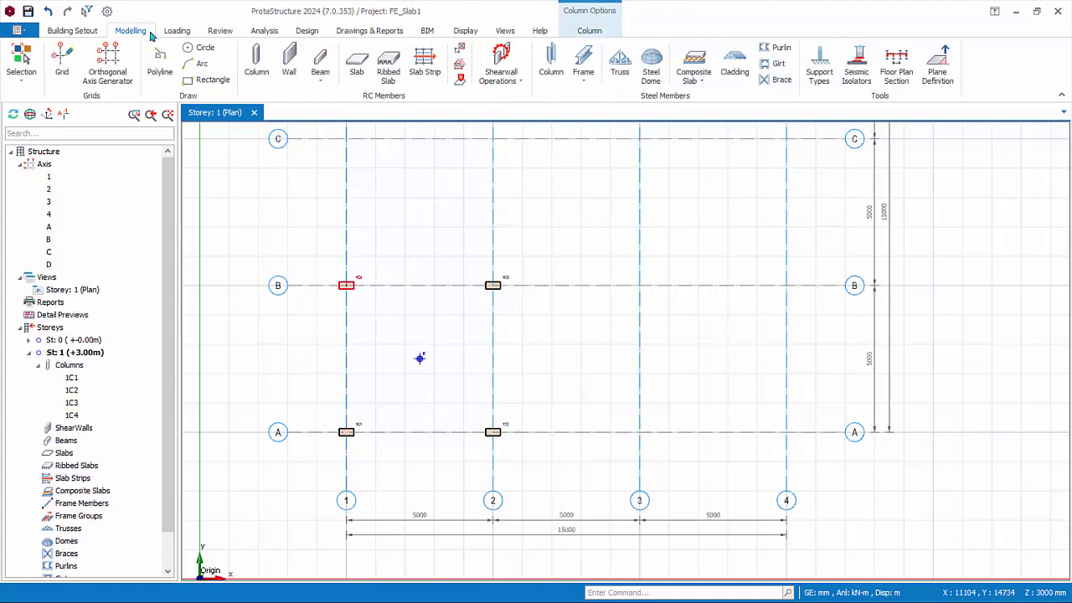
pyautogui.click(320, 75)
pyautogui.click(338, 77)
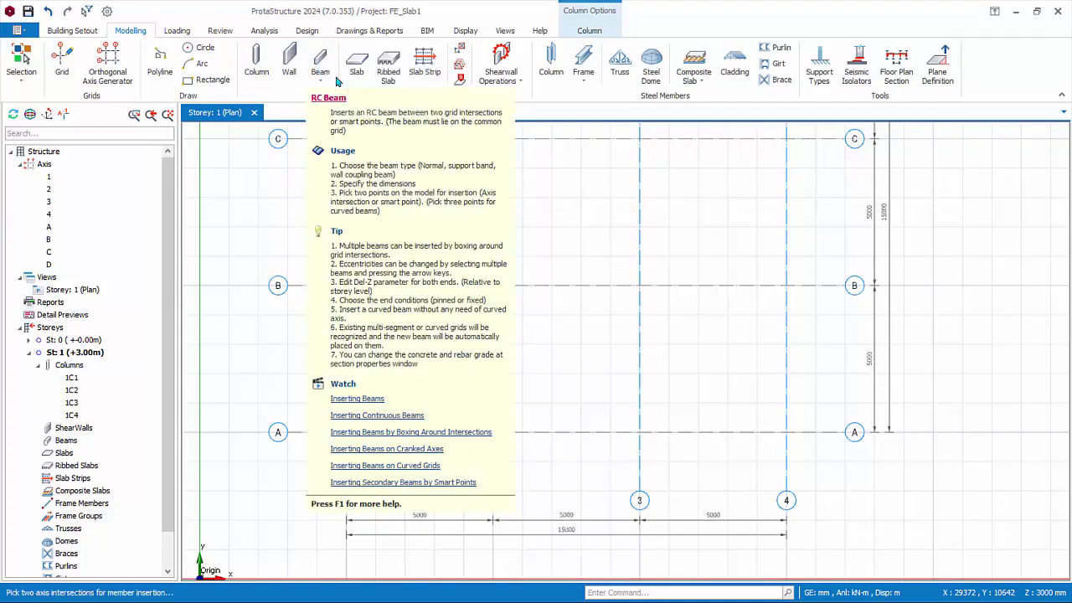
pyautogui.click(346, 432)
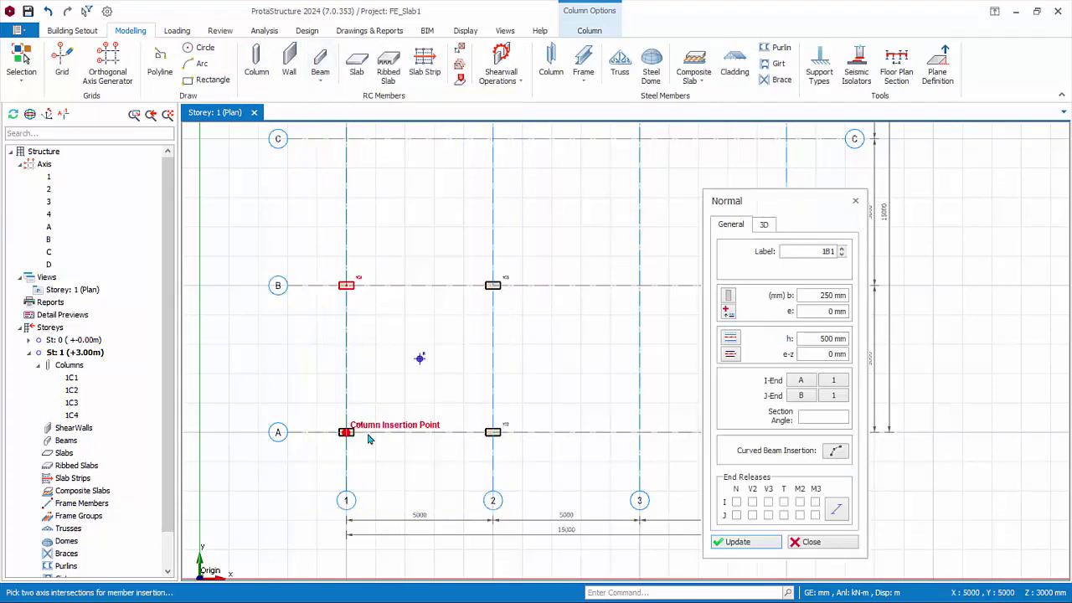
pyautogui.click(492, 432)
pyautogui.click(492, 286)
pyautogui.click(346, 285)
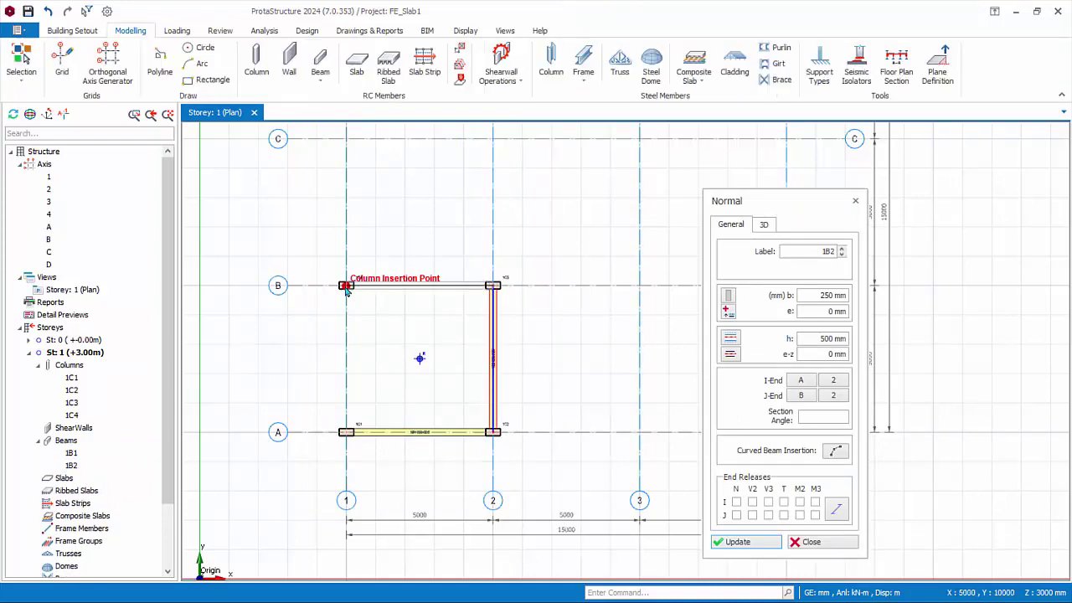
pyautogui.click(348, 433)
pyautogui.click(809, 541)
pyautogui.click(137, 30)
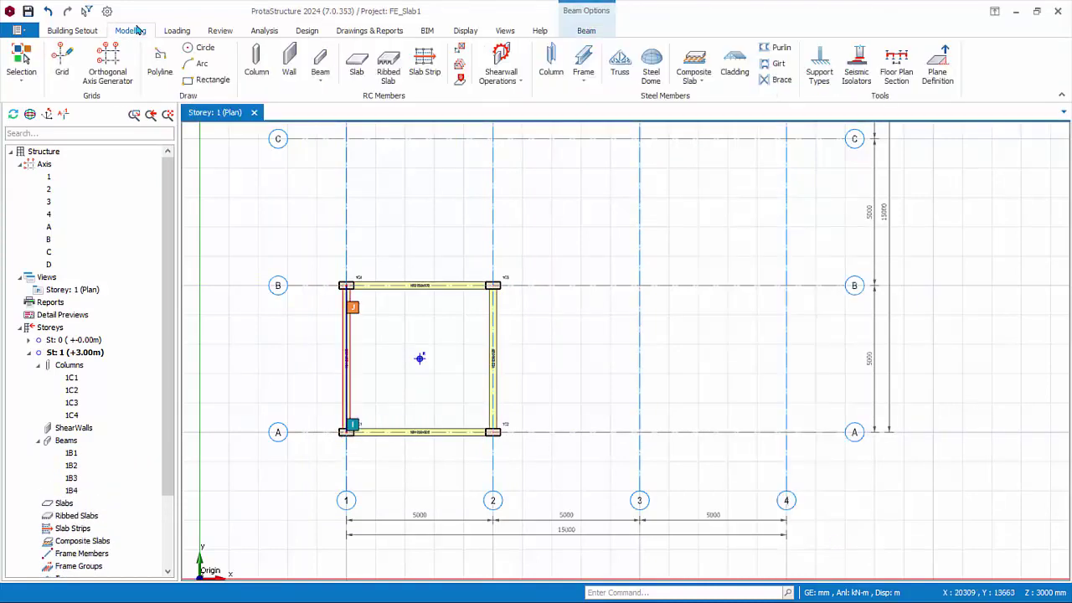
pyautogui.click(357, 64)
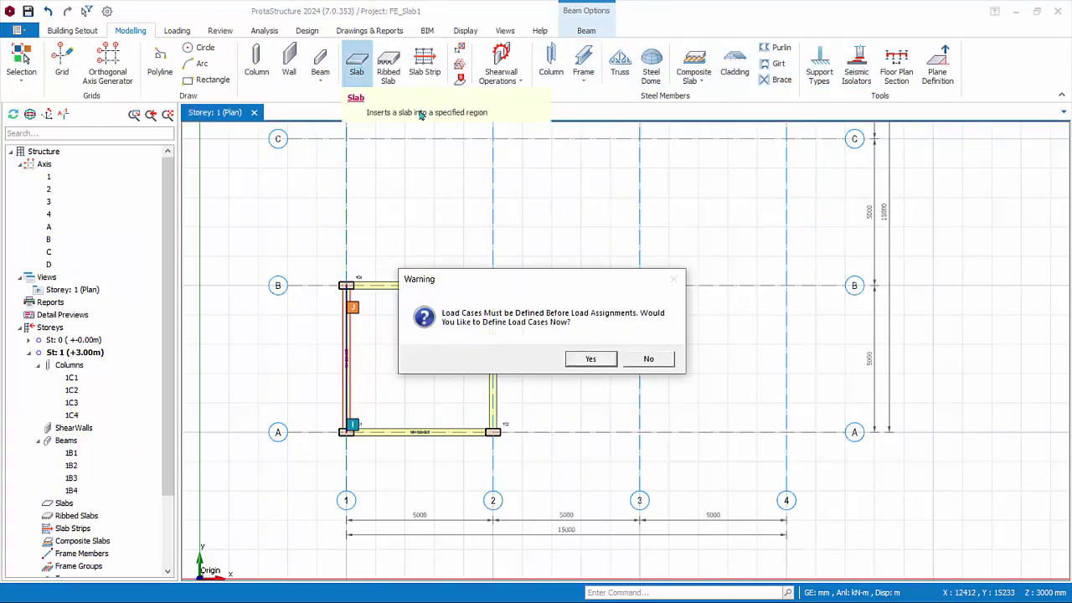
# Define load cases now and accept the automatically generated load combinations.
pyautogui.click(591, 359)
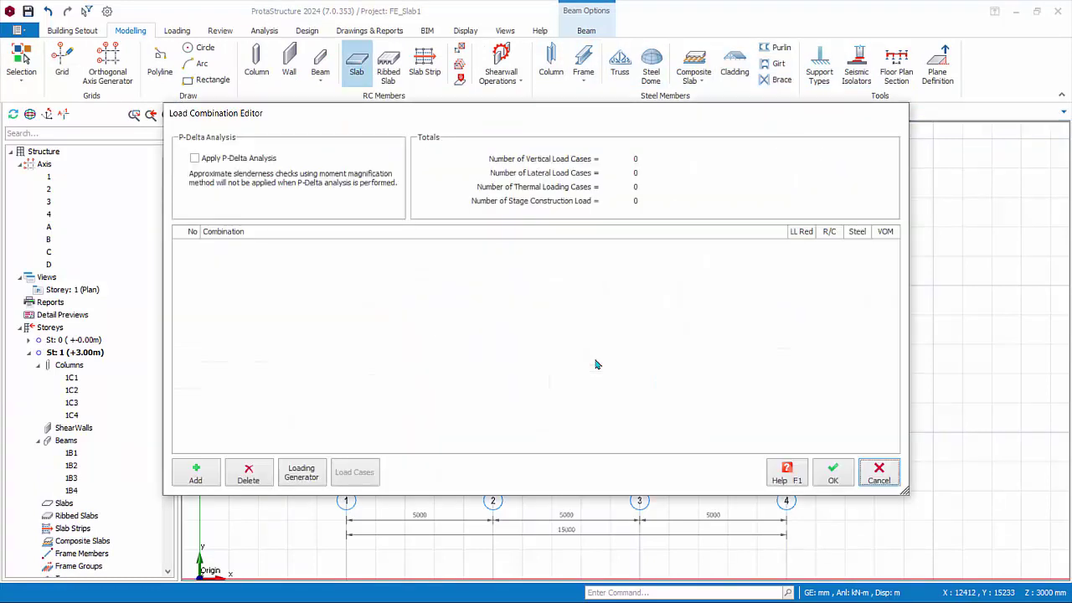
pyautogui.click(302, 473)
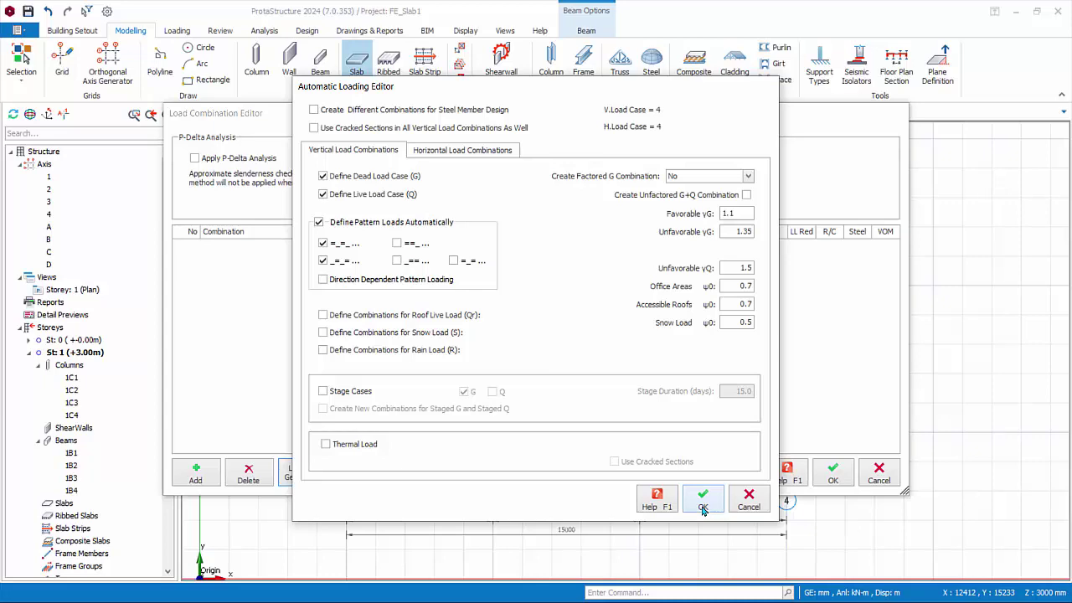
pyautogui.click(702, 505)
pyautogui.click(832, 474)
# Set the slab thickness to 150 mm and concrete cover to 30 mm.
pyautogui.write('150')
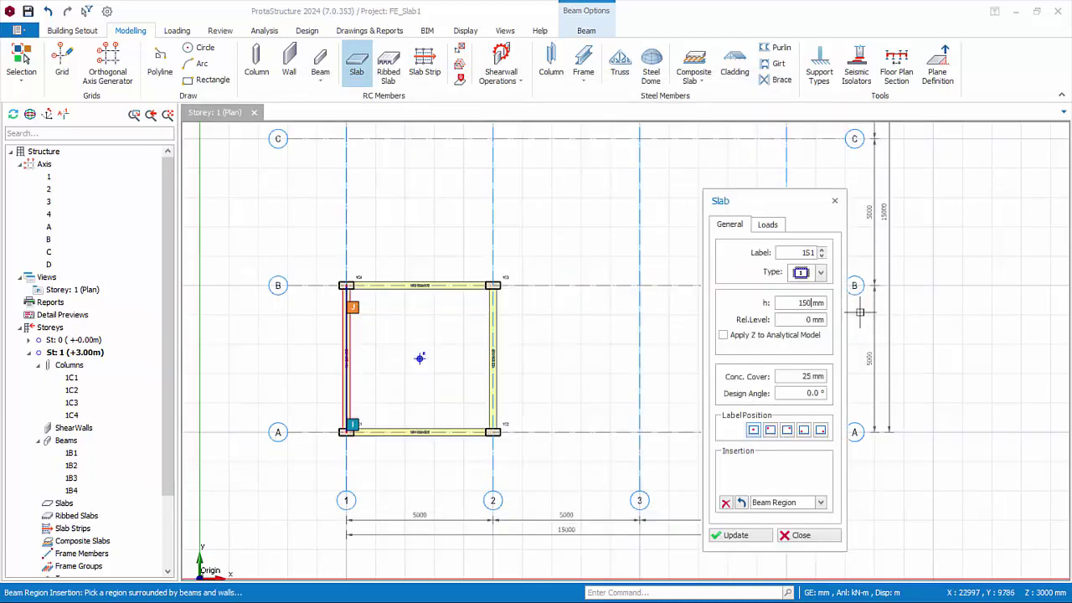
pyautogui.click(804, 376)
pyautogui.write('30')
pyautogui.click(566, 358)
# Give the slab 1.0 dead and 5.0 kN/m² imposed load and place it in bay A-B/1-2.
pyautogui.click(768, 225)
pyautogui.click(815, 298)
pyautogui.write('1')
pyautogui.click(806, 328)
pyautogui.write('5.0 kN/m2')
pyautogui.click(442, 358)
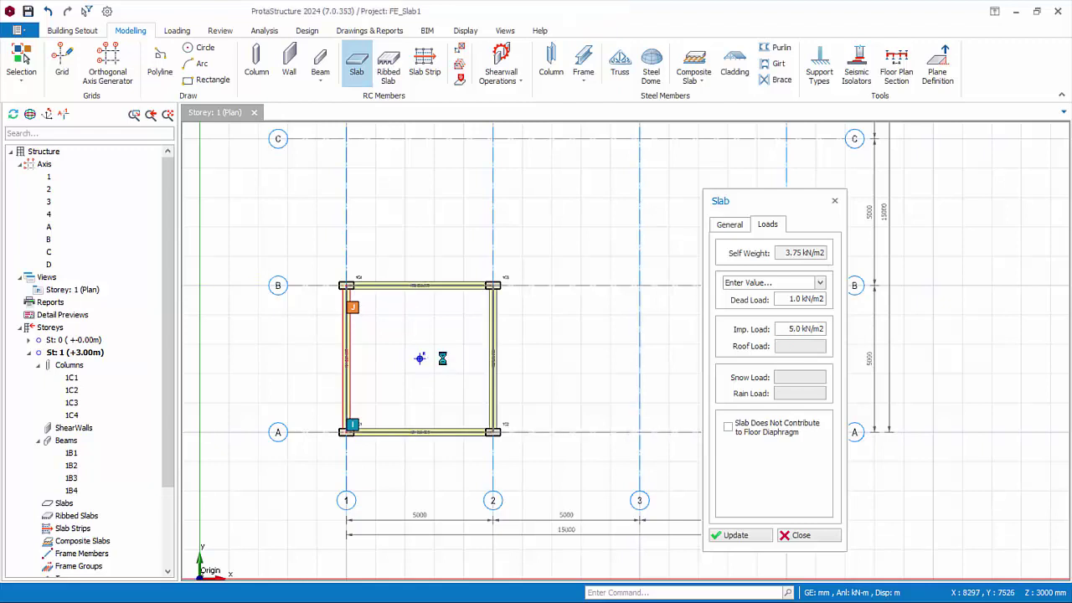
pyautogui.click(802, 535)
pyautogui.click(130, 31)
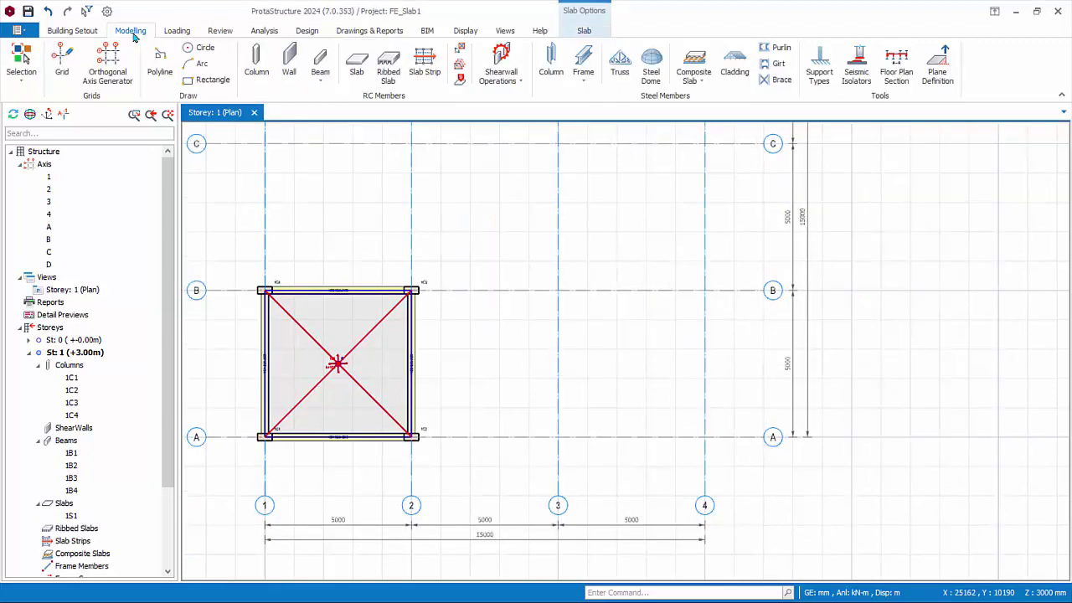
# Place columns 1C5–1C8 at A-3, A-4, B-3 and B-4.
pyautogui.click(256, 61)
pyautogui.click(552, 437)
pyautogui.click(706, 437)
pyautogui.click(558, 290)
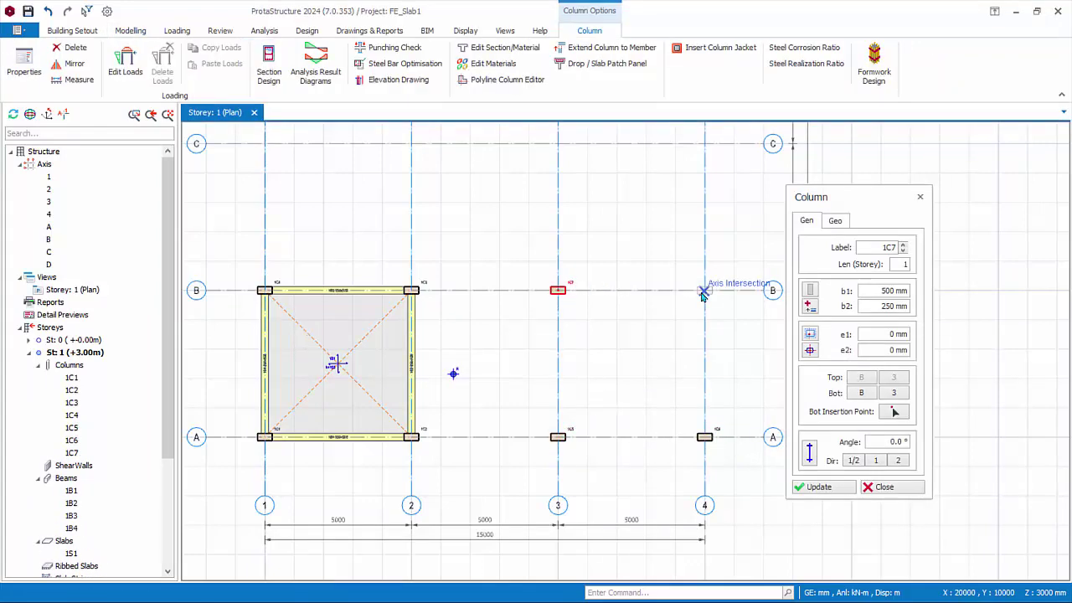
pyautogui.click(703, 292)
pyautogui.click(879, 486)
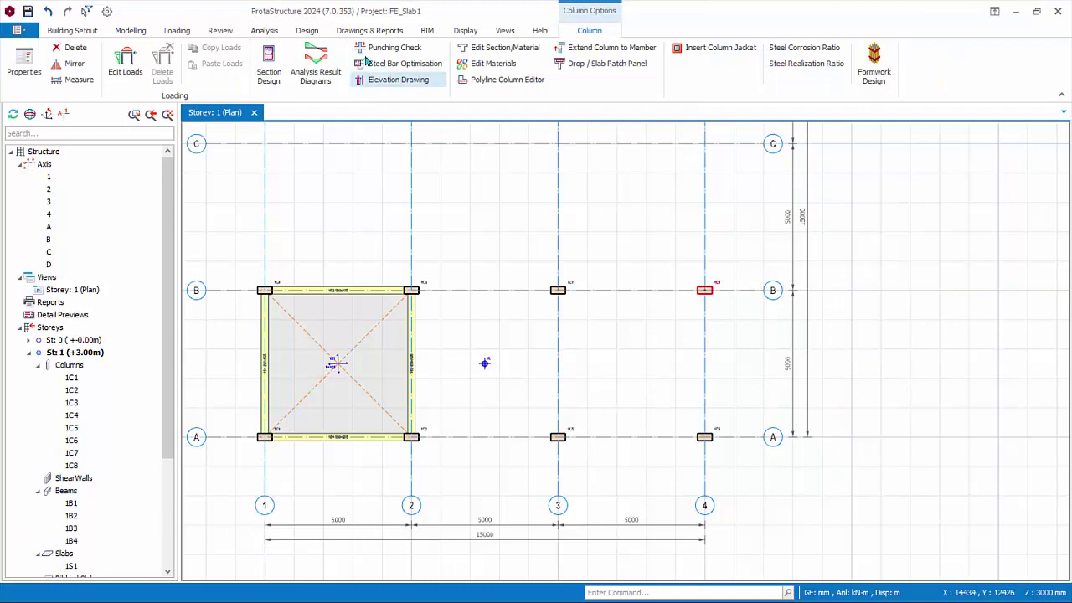
# Add 200 mm slab 1S2 with 1.0 dead and 5.0 kN/m² imposed load in bay A-B/3-4.
pyautogui.click(131, 31)
pyautogui.click(357, 65)
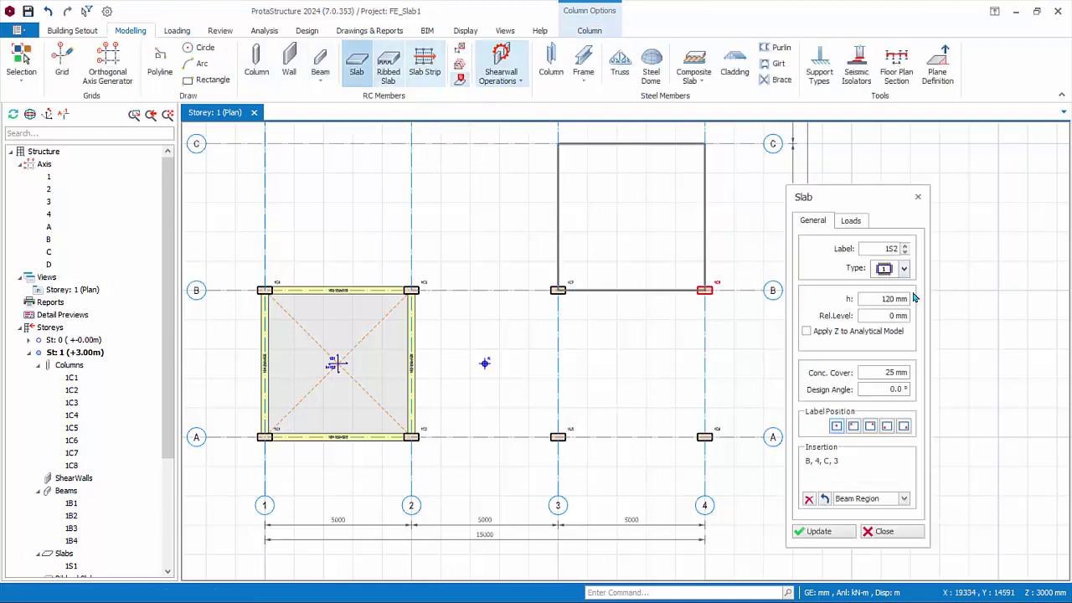
pyautogui.scroll(8, 914, 298)
pyautogui.click(884, 371)
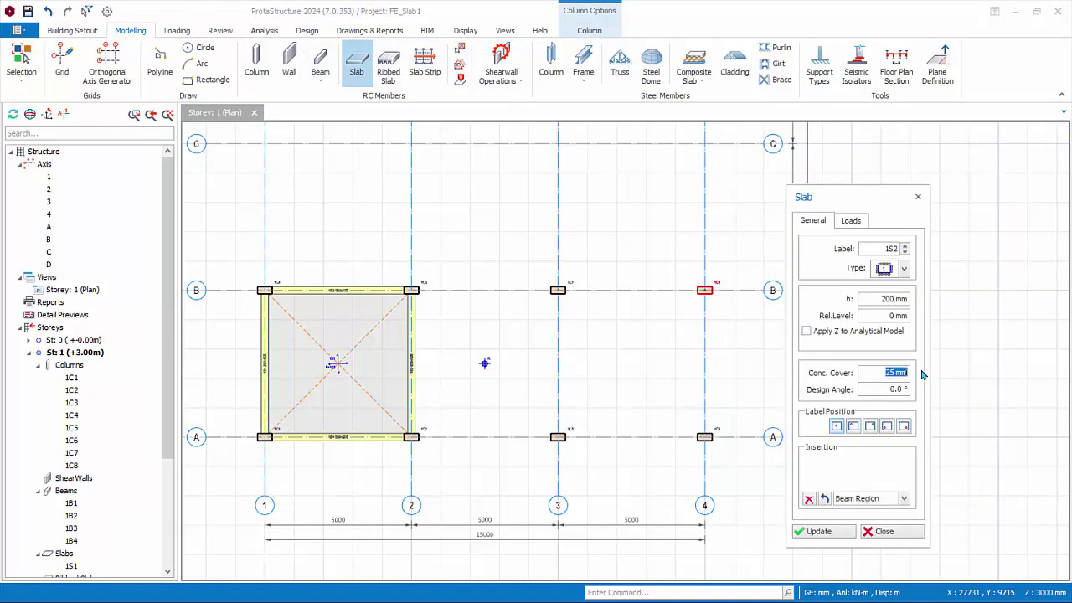
pyautogui.click(848, 223)
pyautogui.click(890, 292)
pyautogui.write('1')
pyautogui.press('Tab')
pyautogui.write('5')
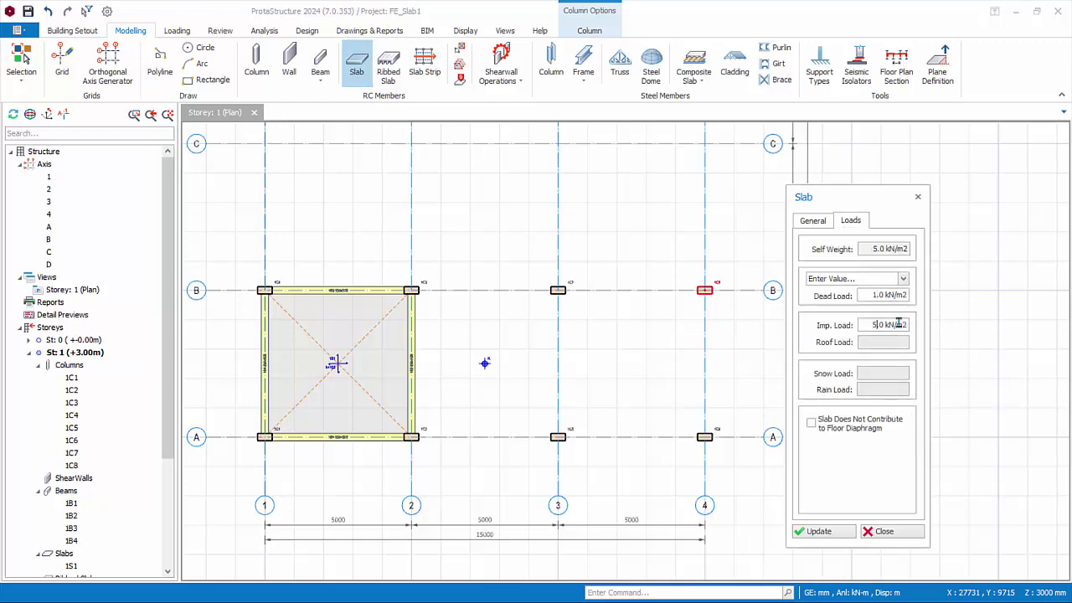
pyautogui.click(644, 360)
pyautogui.click(884, 531)
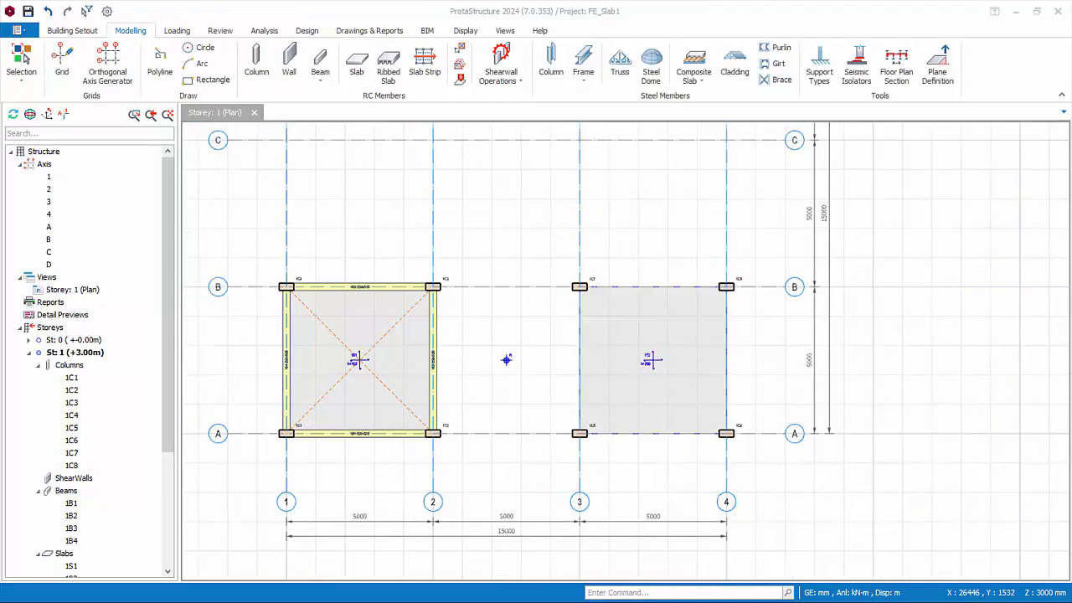
# Start a new slab strip and choose FE Strip as its type.
pyautogui.click(425, 74)
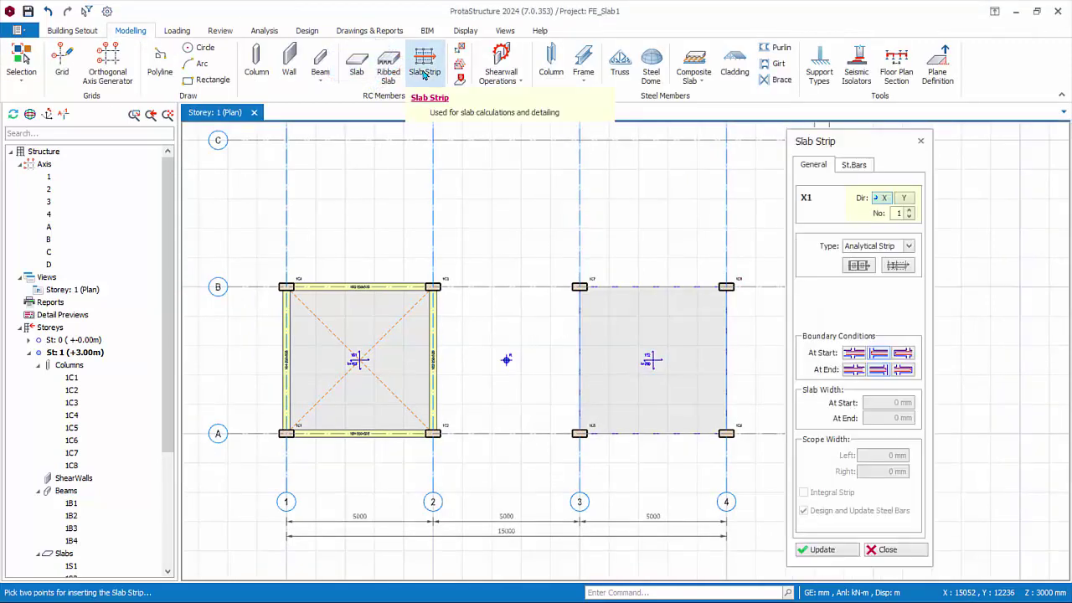
pyautogui.click(909, 246)
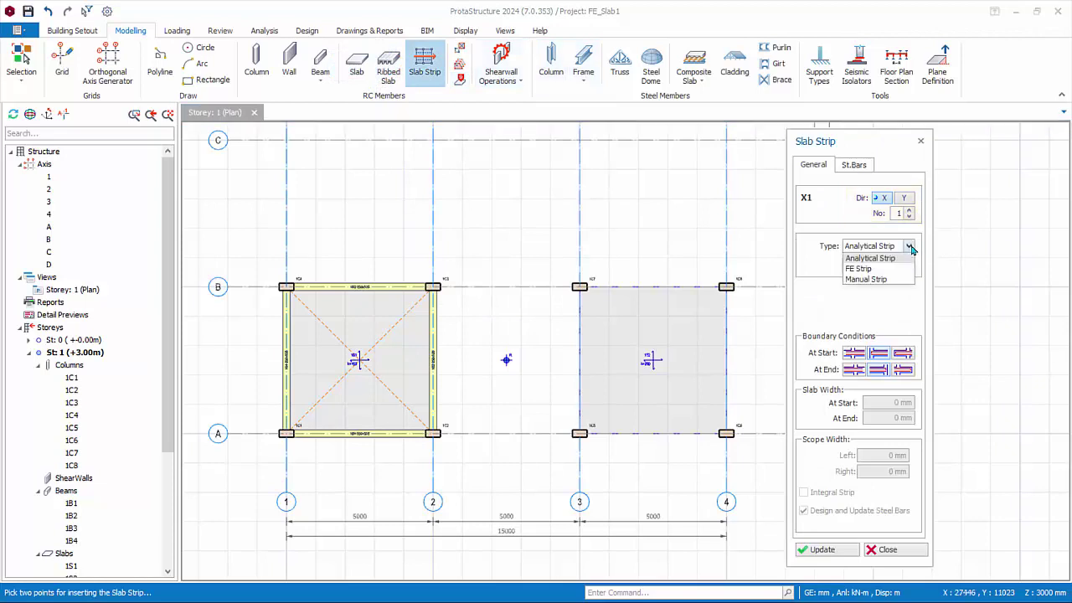
pyautogui.click(858, 269)
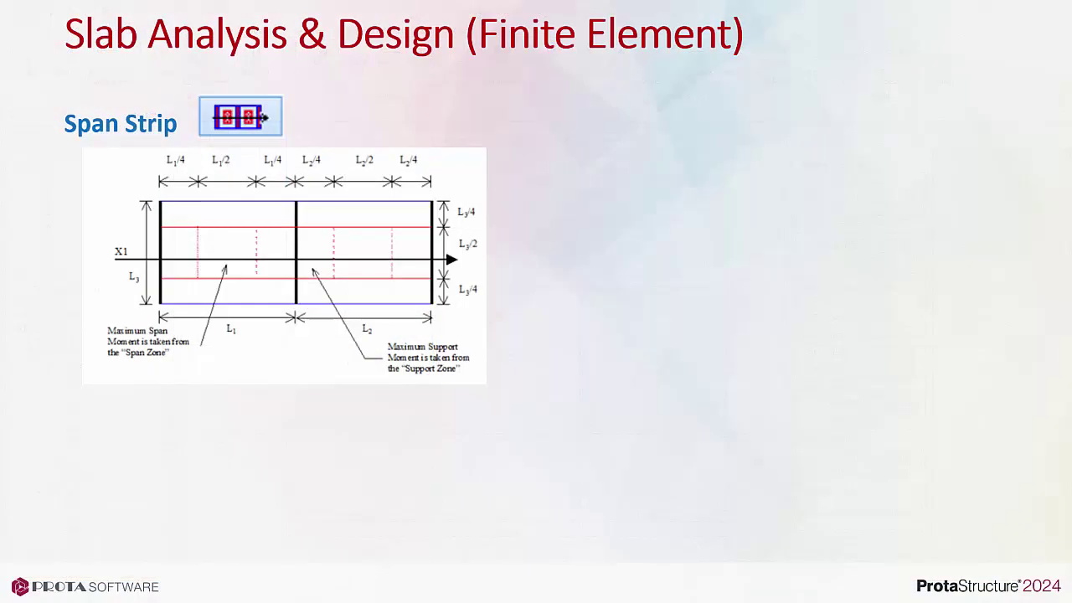
# Reveal the Span Strip slide bullets on strip placement and reinforcement.
pyautogui.click(947, 497)
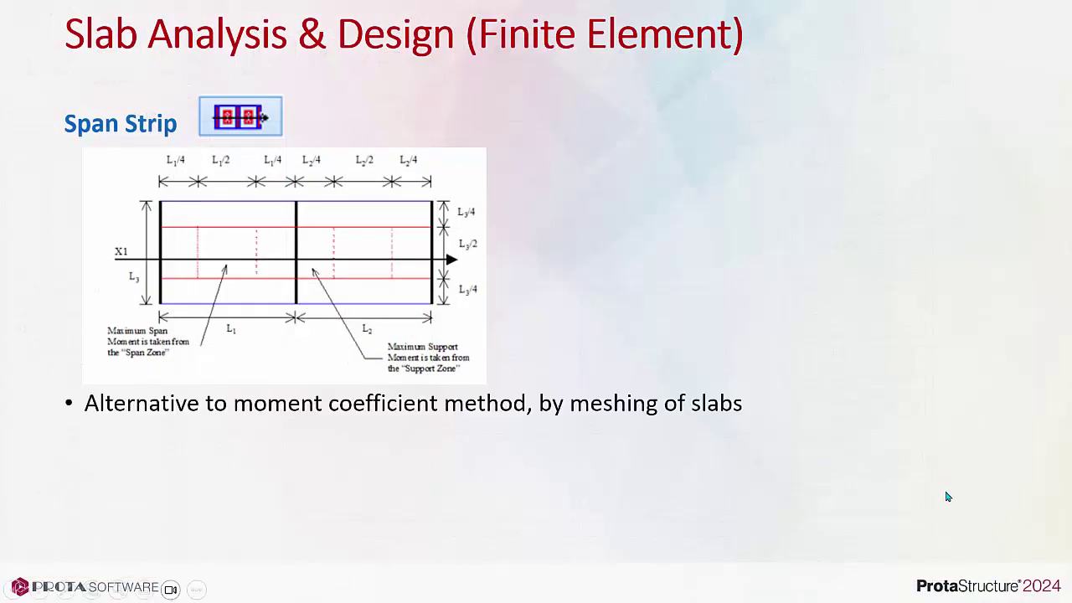
pyautogui.click(1030, 500)
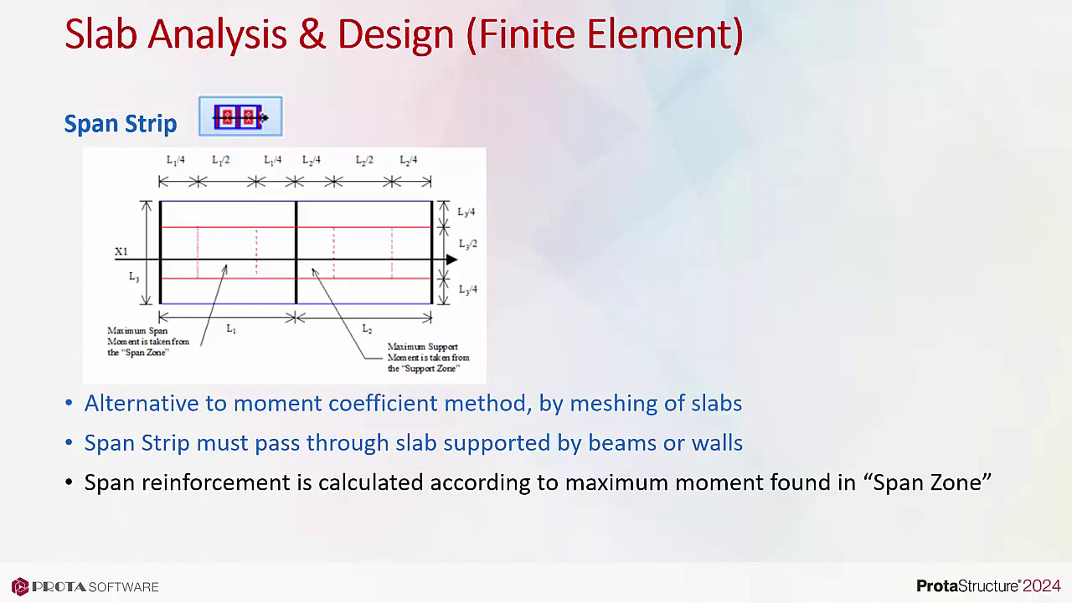
pyautogui.press('Right')
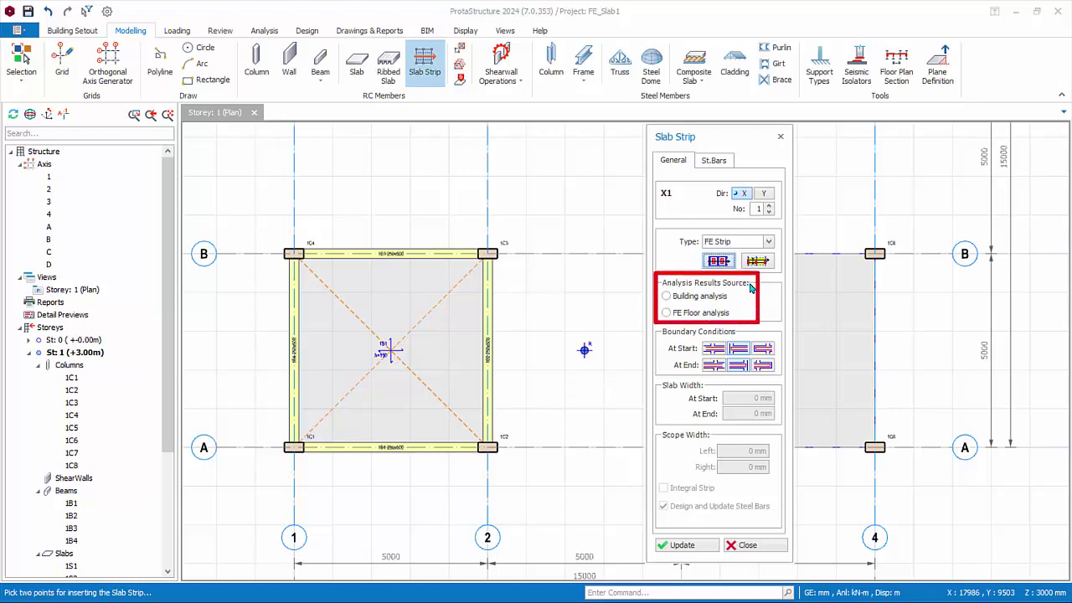
# Take strip results from the building analysis and draw X strip X1 across slab 1S1.
pyautogui.click(667, 296)
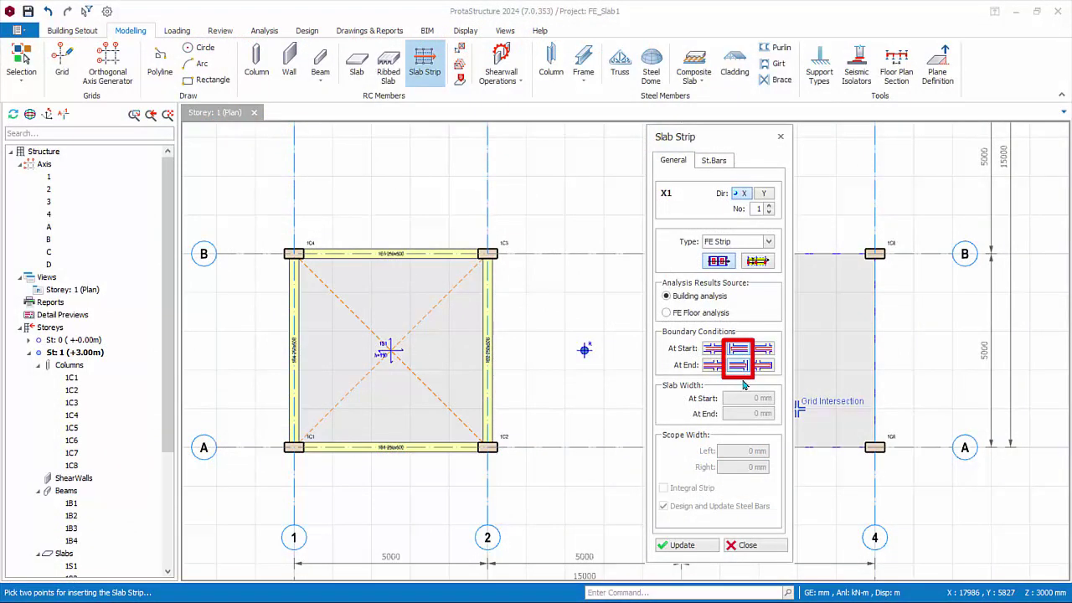
pyautogui.click(242, 344)
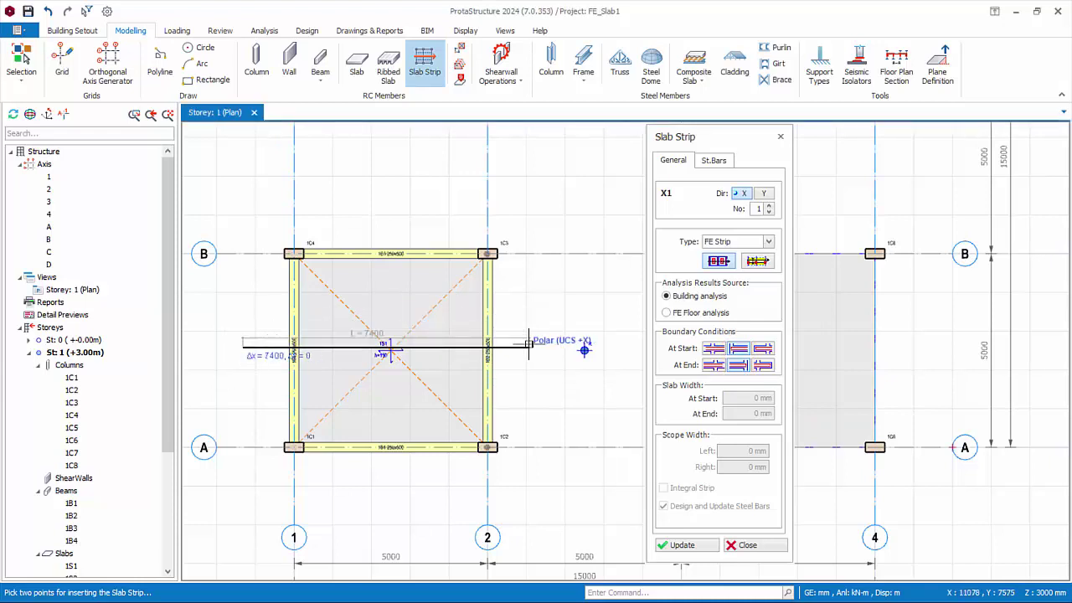
pyautogui.click(527, 344)
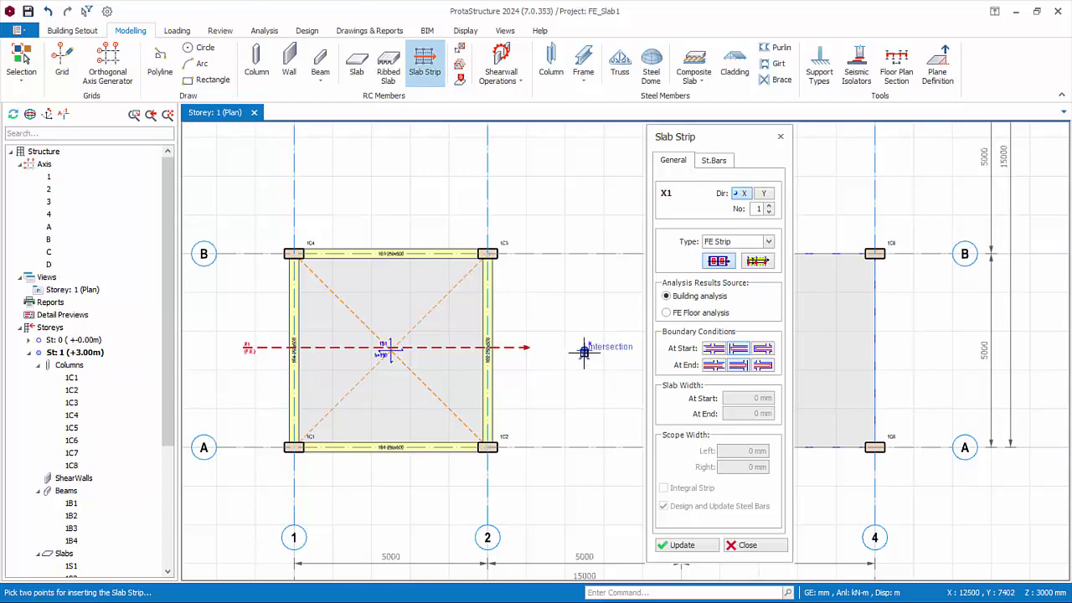
# Draw Y strip Y1 across slab 1S1, then pan to the axes 3–4 slab and choose Fixed Band strip.
pyautogui.click(765, 193)
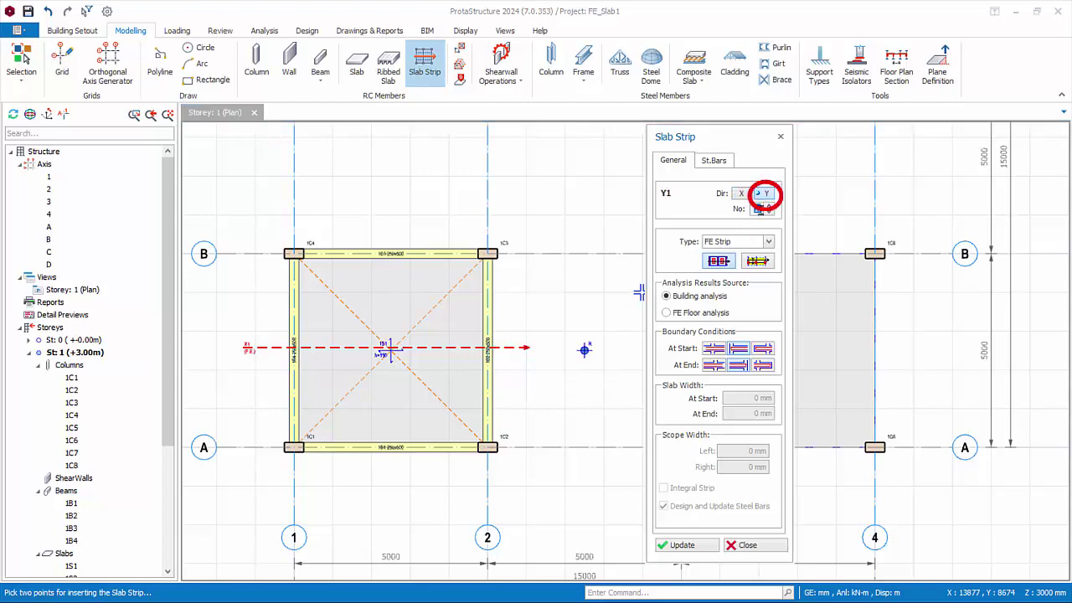
pyautogui.click(389, 479)
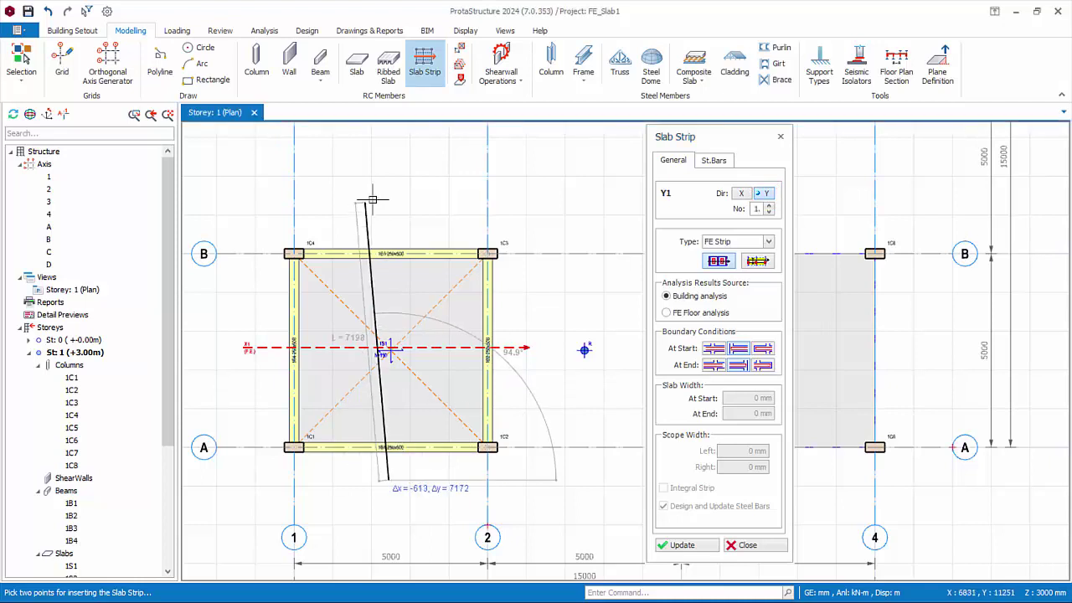
pyautogui.click(399, 195)
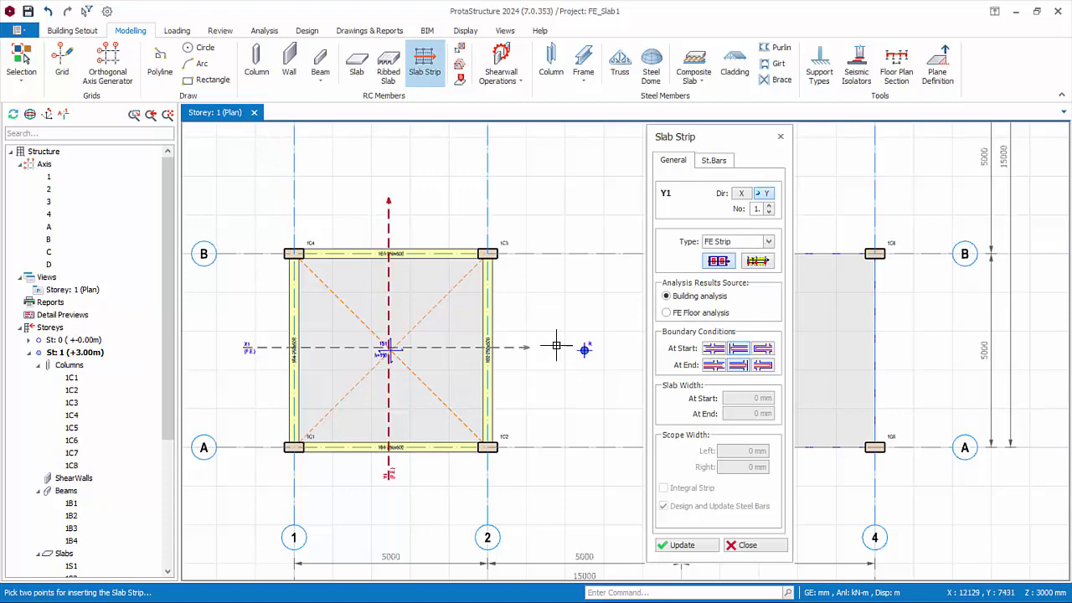
pyautogui.moveTo(563, 321); pyautogui.dragTo(198, 324, button='middle')
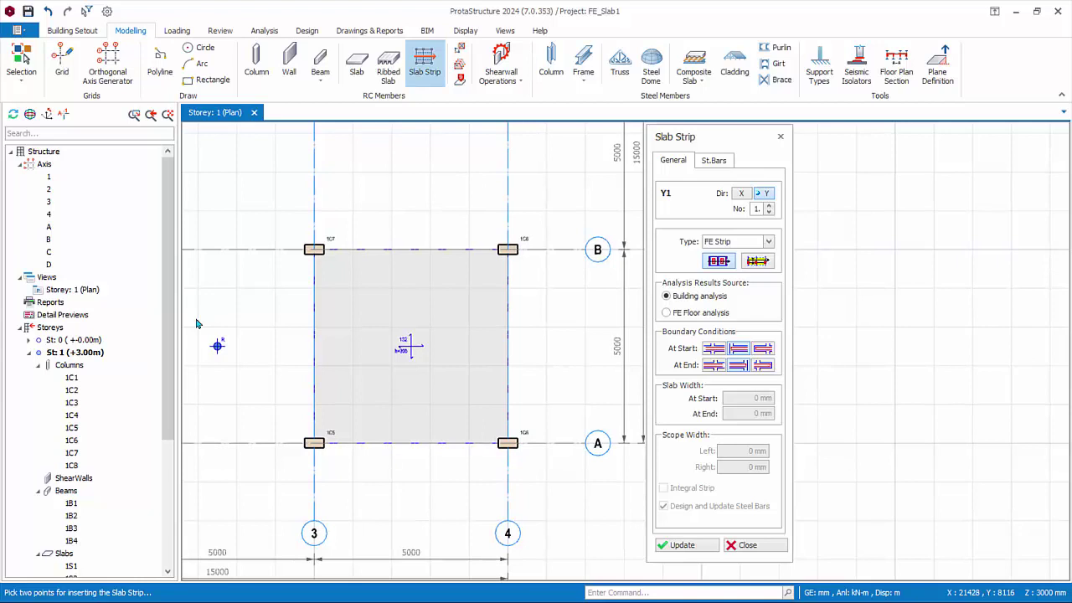
pyautogui.click(769, 265)
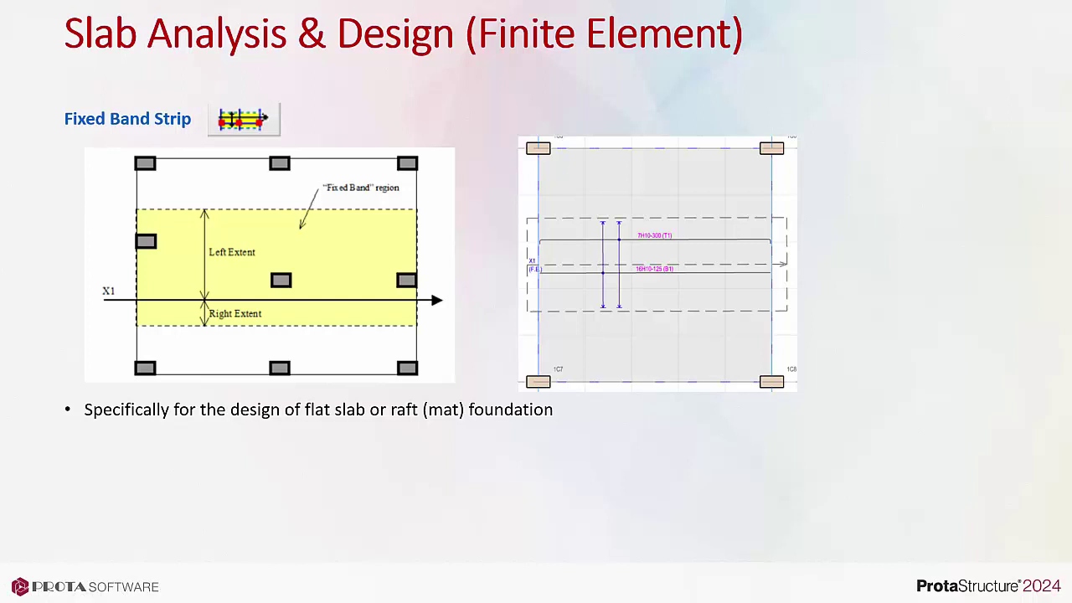
# Step through the Fixed Band Strip bullets on strip width, rebar coverage, top and bottom rebar.
pyautogui.press('Right')
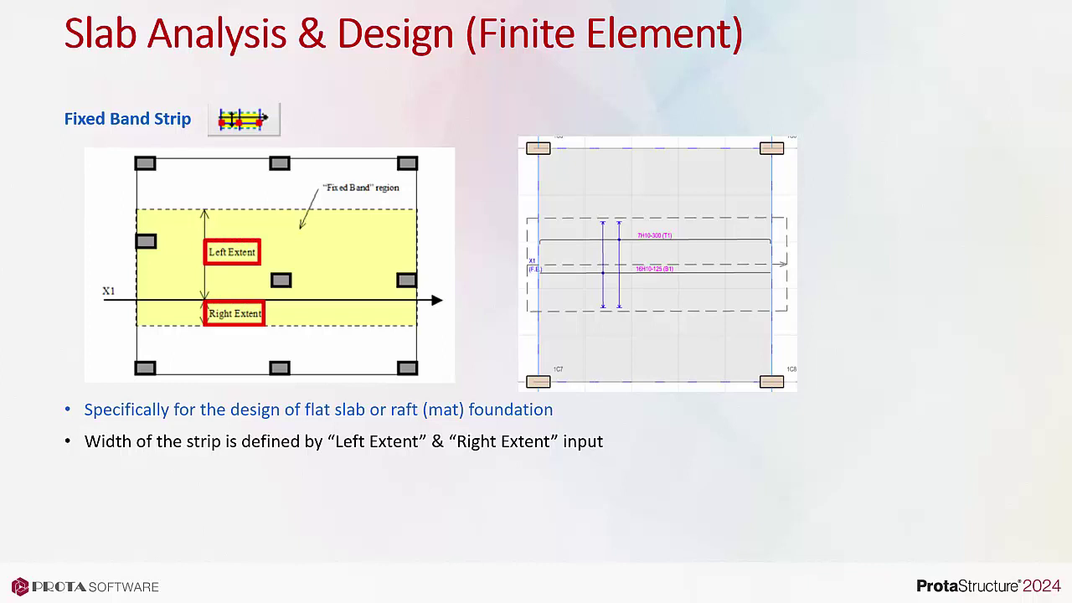
pyautogui.press('Right')
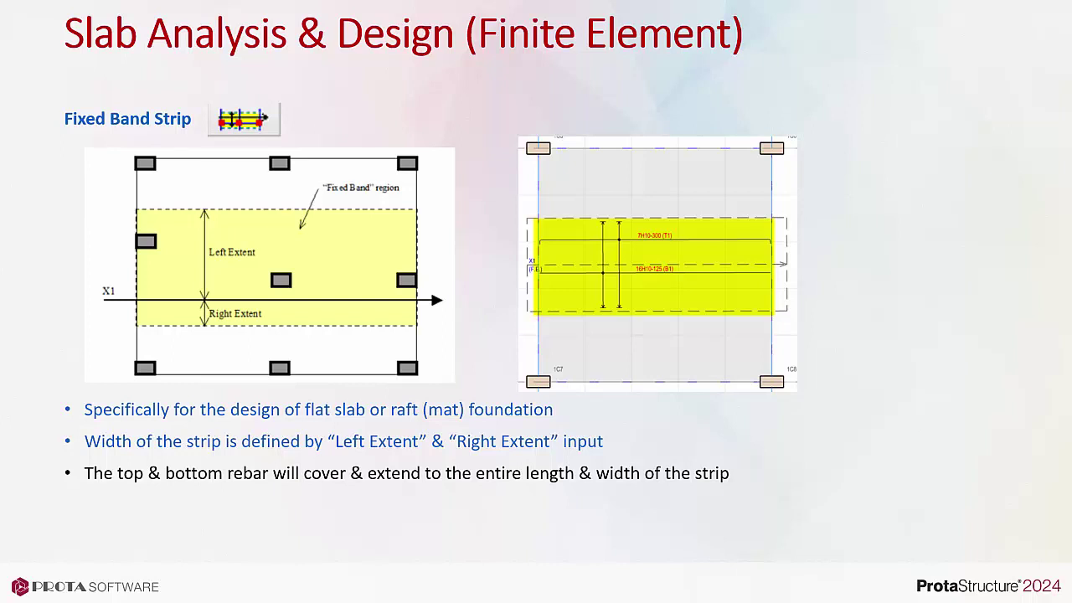
pyautogui.press('Right')
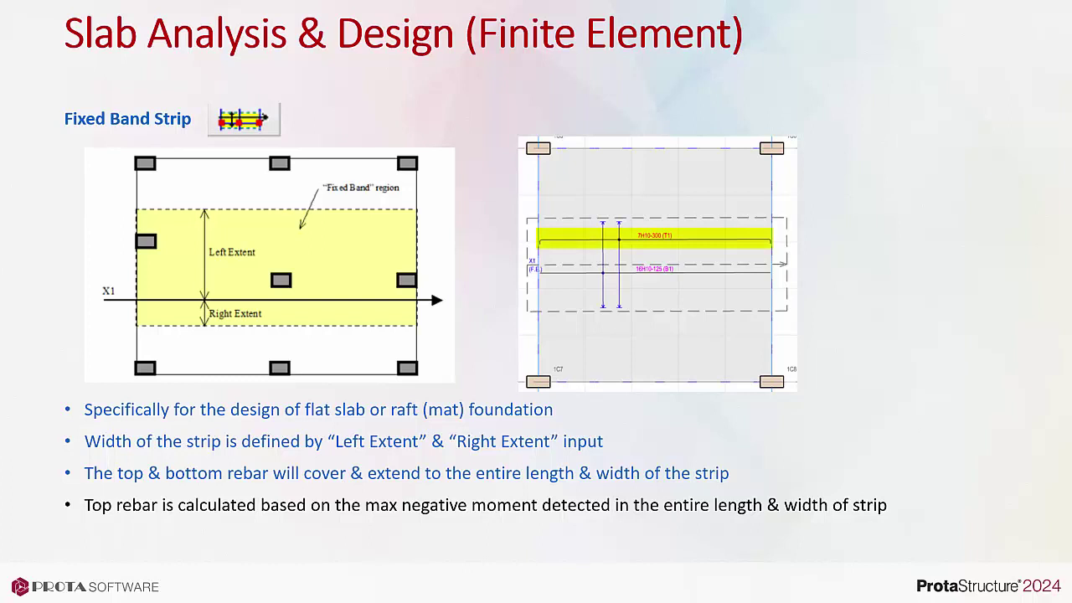
pyautogui.press('Right')
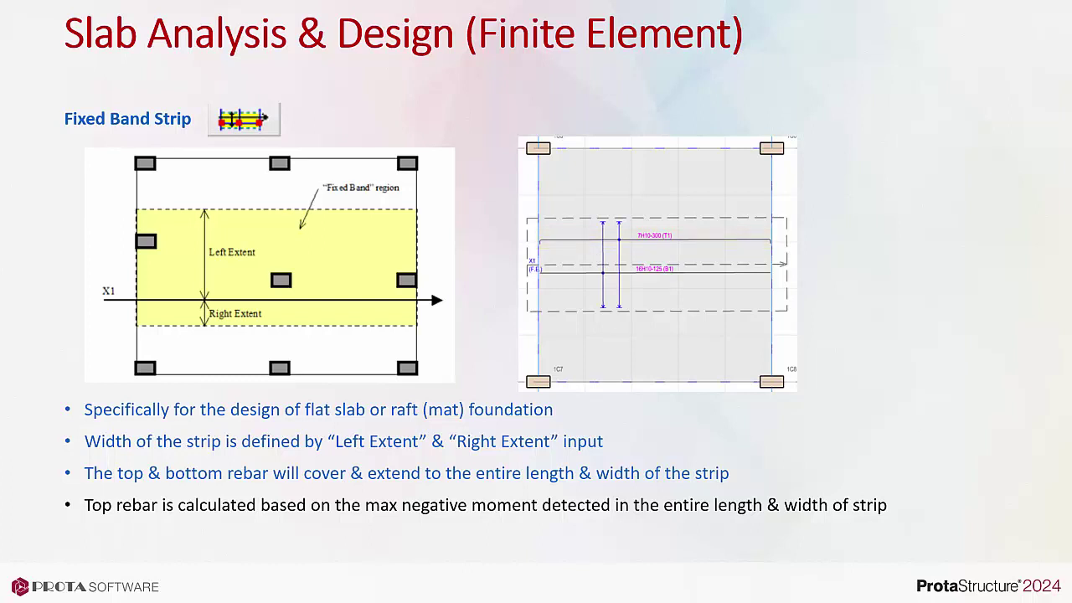
pyautogui.press('Right')
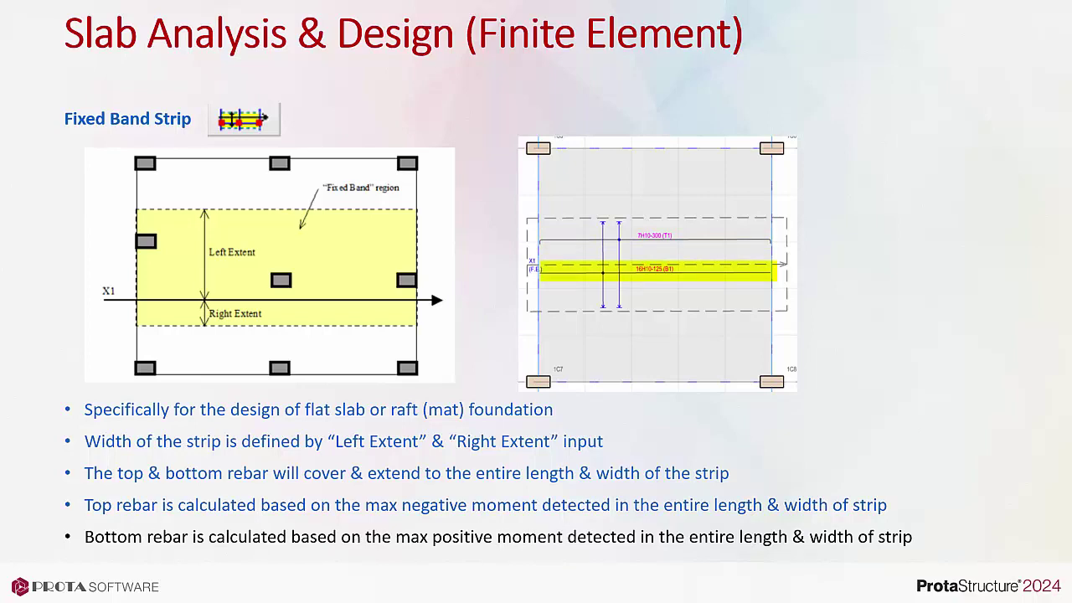
pyautogui.press('Right')
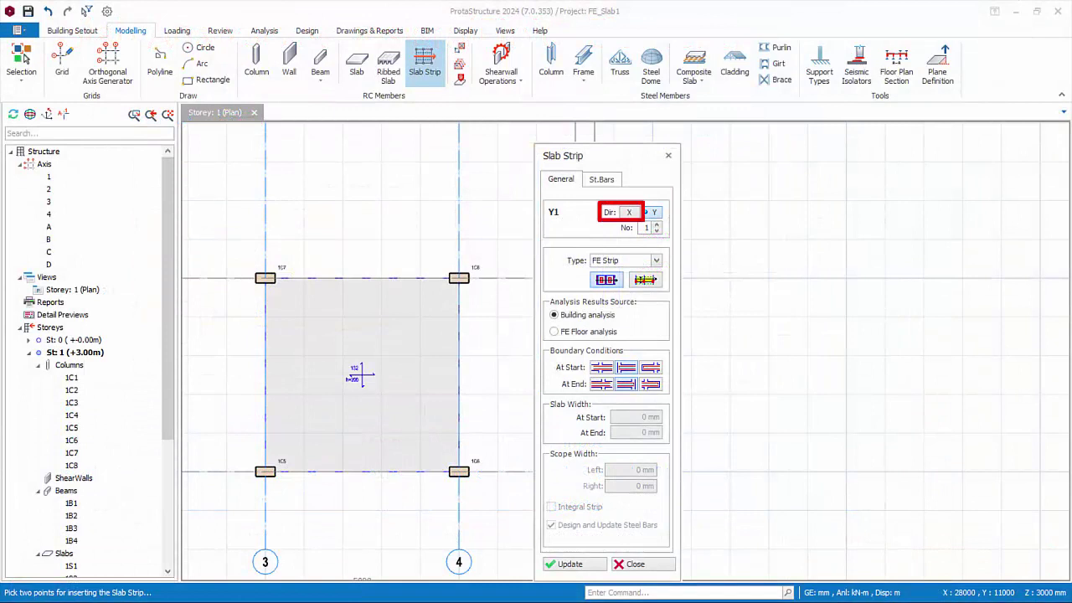
# Switch the strip direction to X and select the Fixed Band strip type.
pyautogui.click(623, 212)
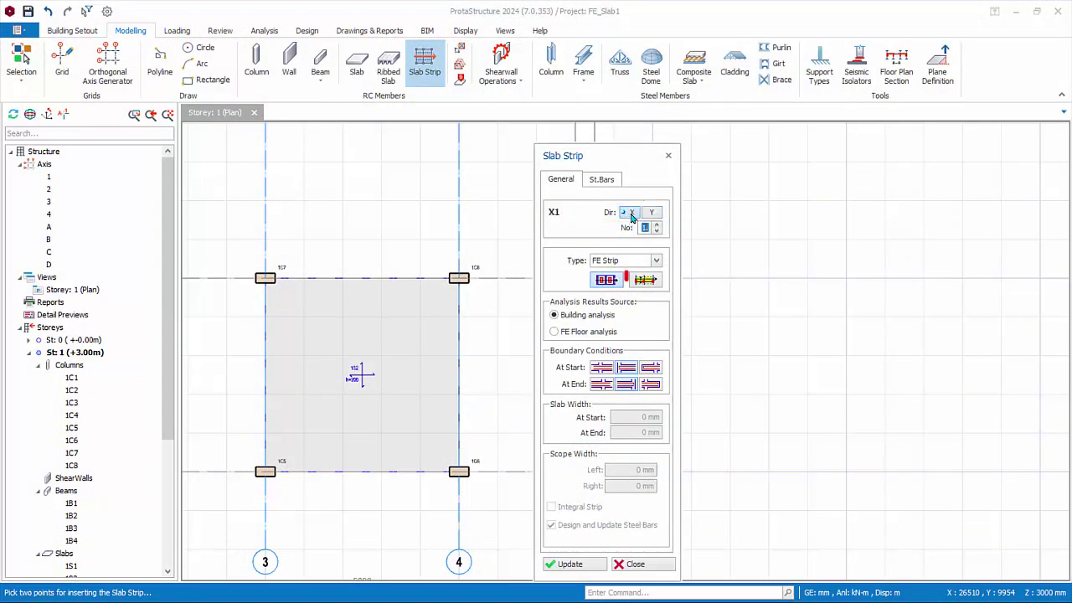
pyautogui.click(645, 283)
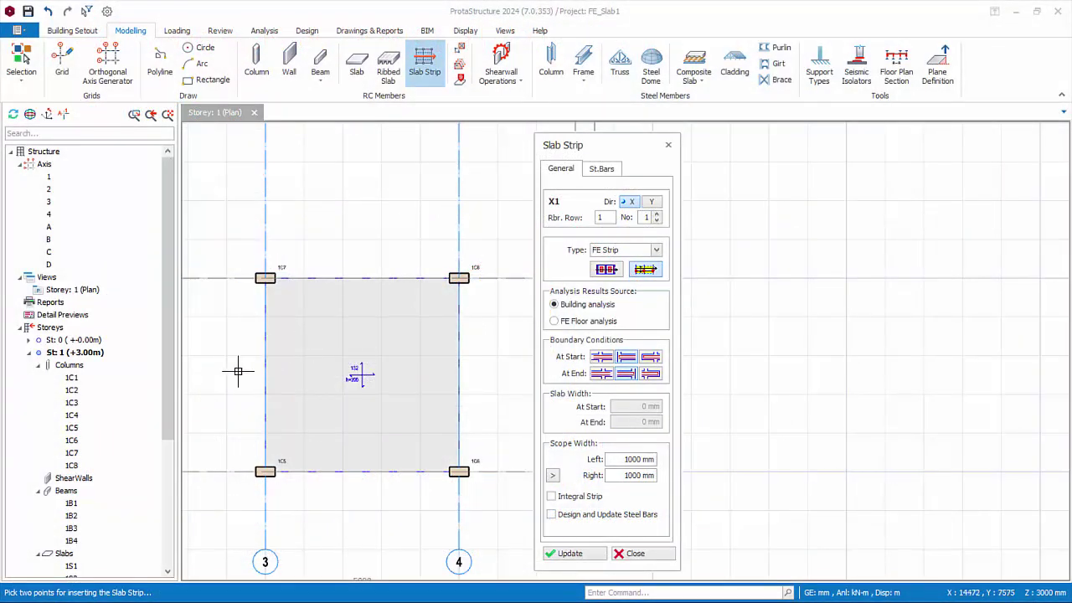
# Draw an X-direction band strip across the axes 3–4 slab, from its left side to its right side.
pyautogui.click(234, 370)
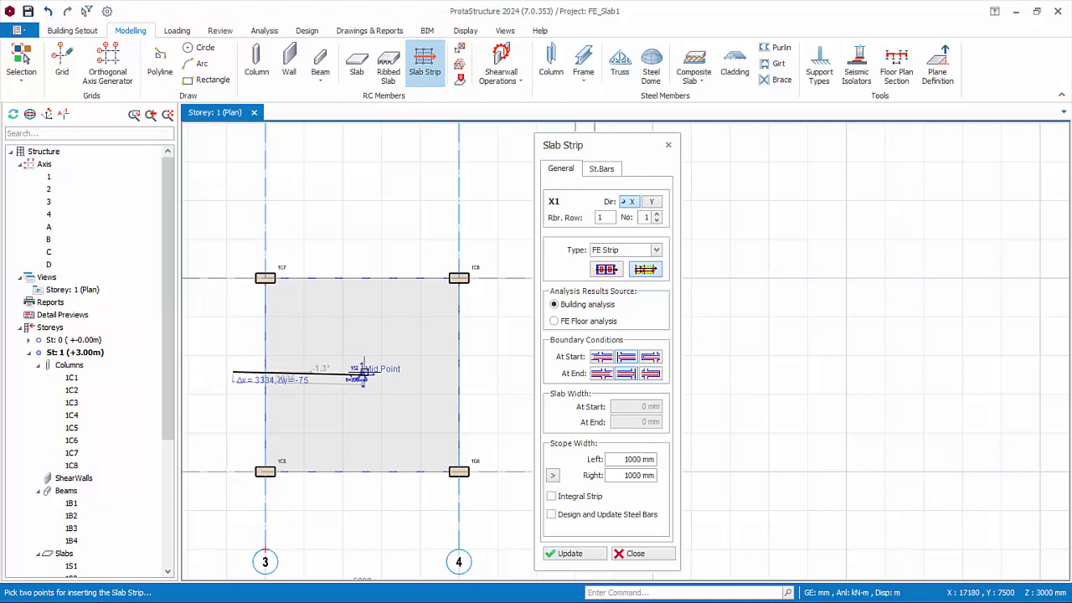
pyautogui.click(488, 371)
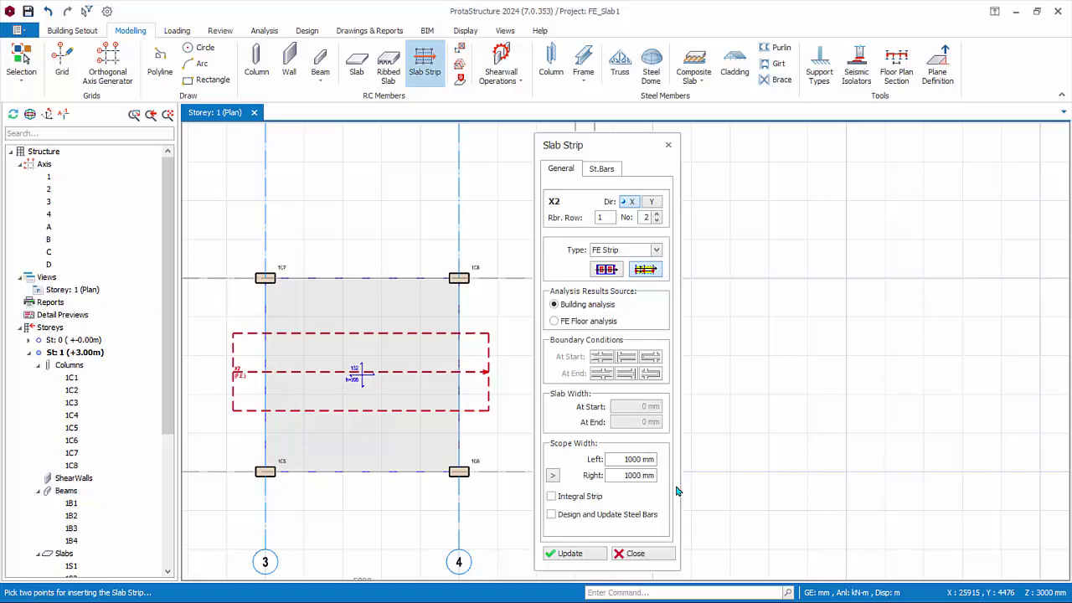
# Pick the slab's top and bottom edges to set strip X2's scope widths to 2425 mm and 2575 mm, then update.
pyautogui.click(638, 459)
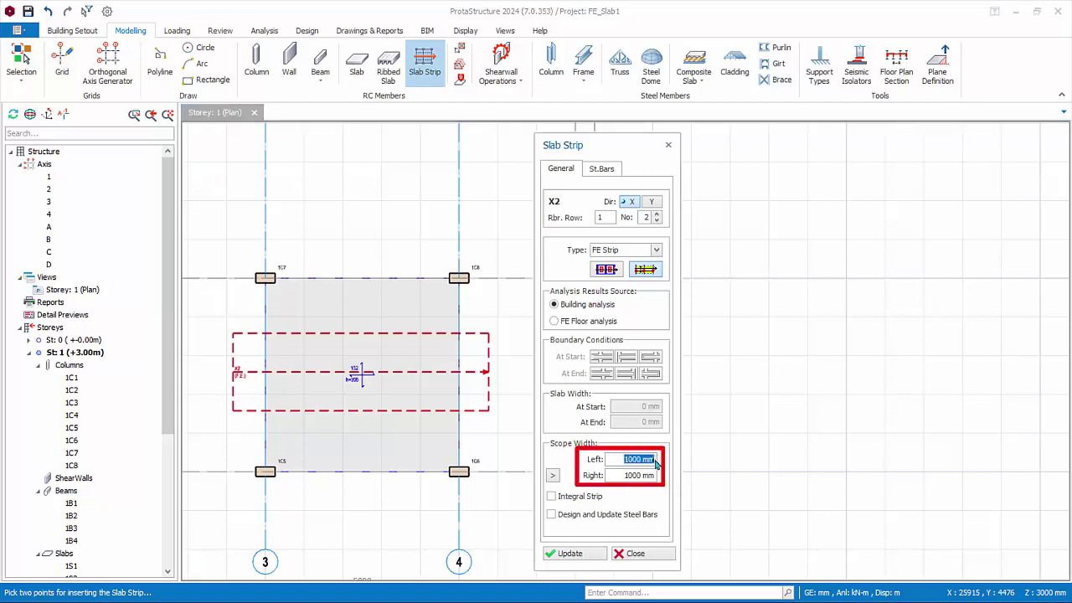
pyautogui.click(620, 475)
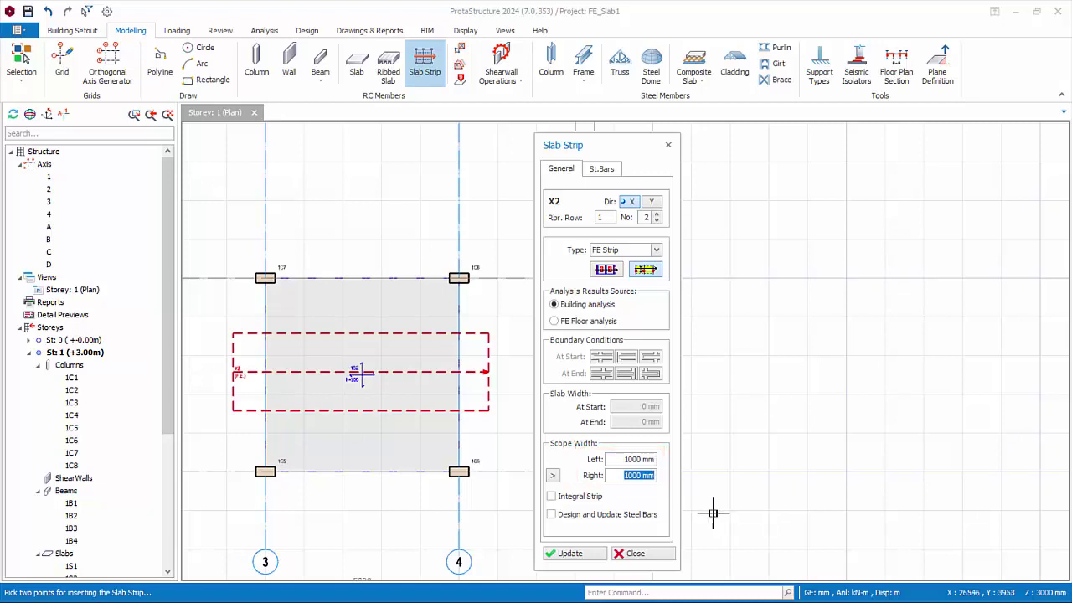
pyautogui.click(553, 475)
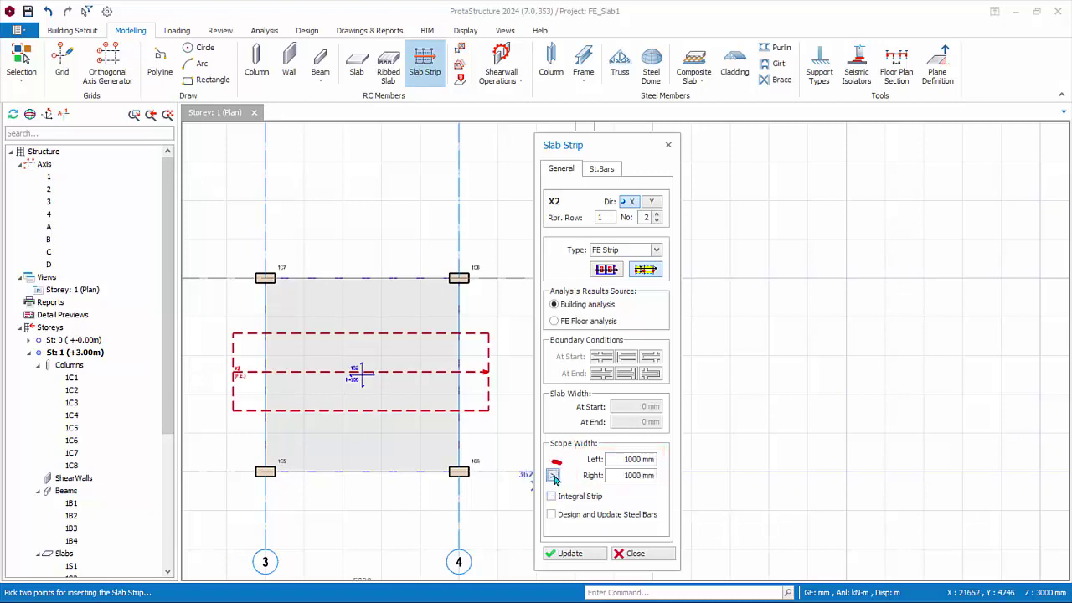
pyautogui.click(342, 277)
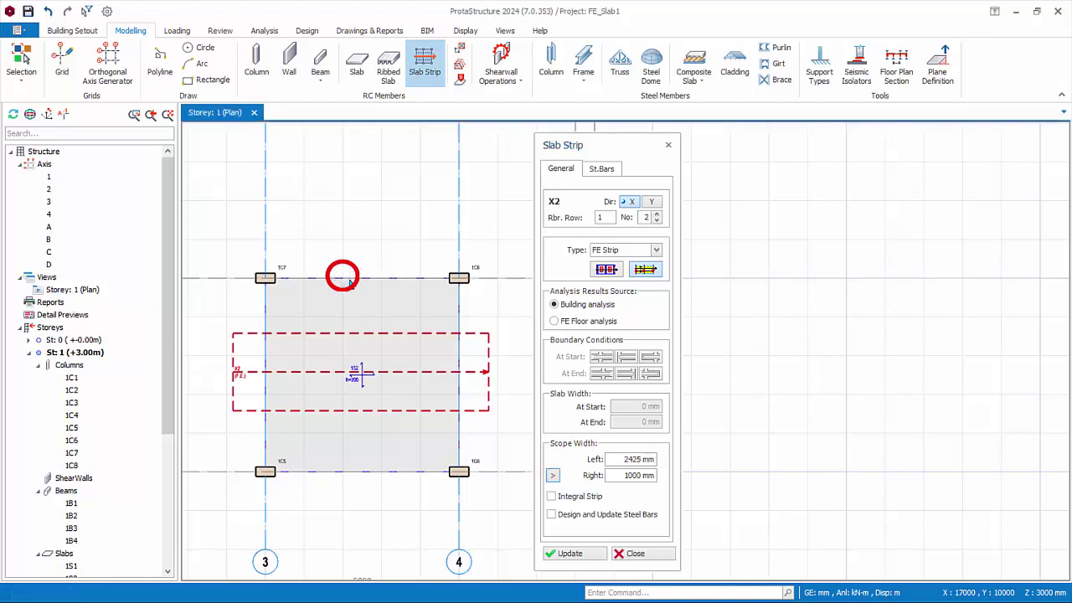
pyautogui.click(619, 459)
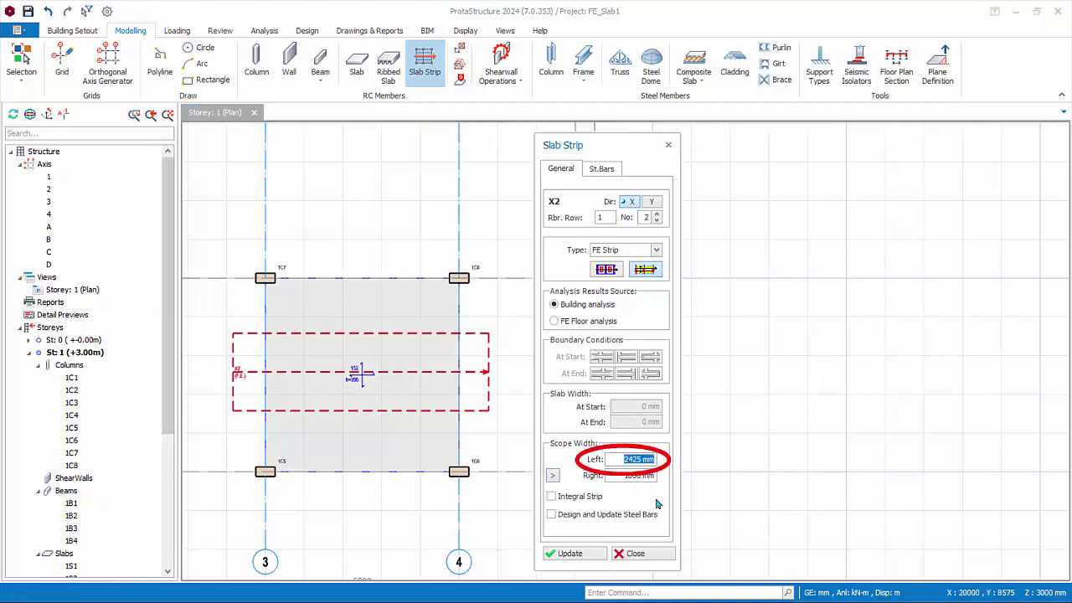
pyautogui.click(552, 475)
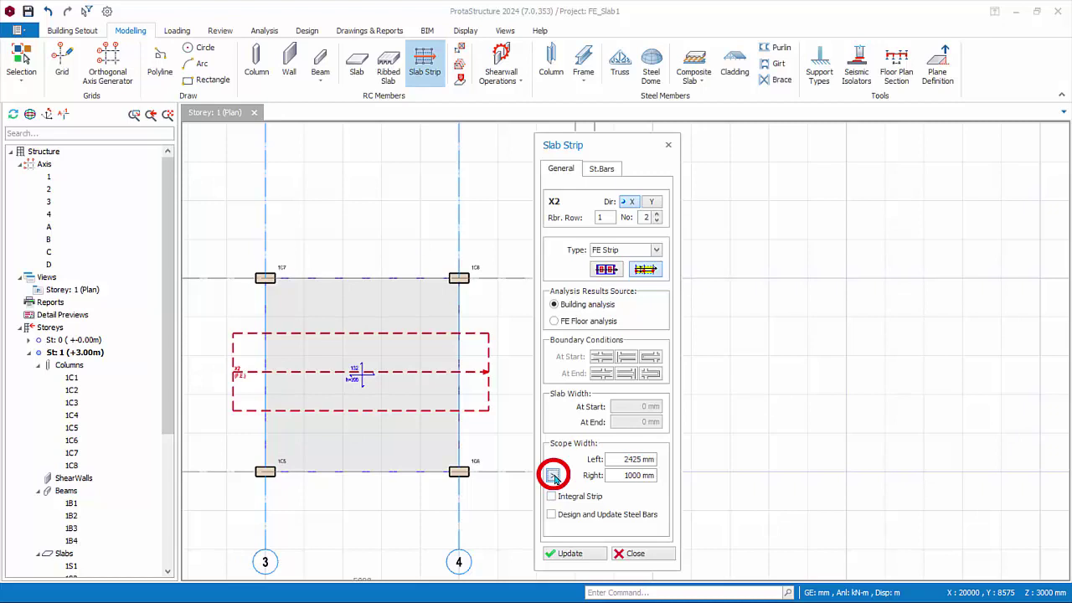
pyautogui.click(344, 471)
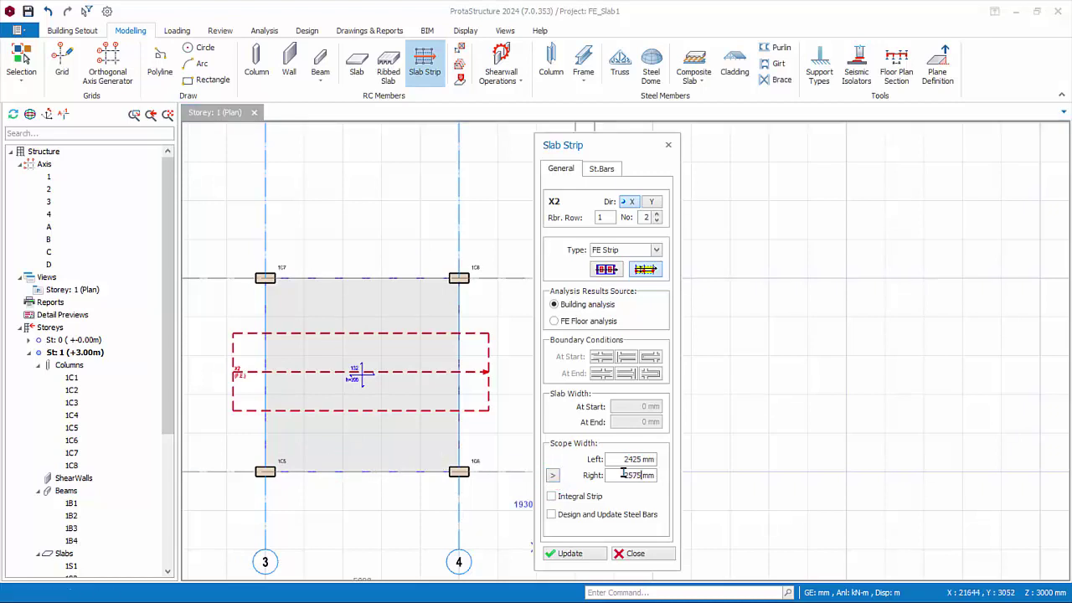
pyautogui.click(573, 556)
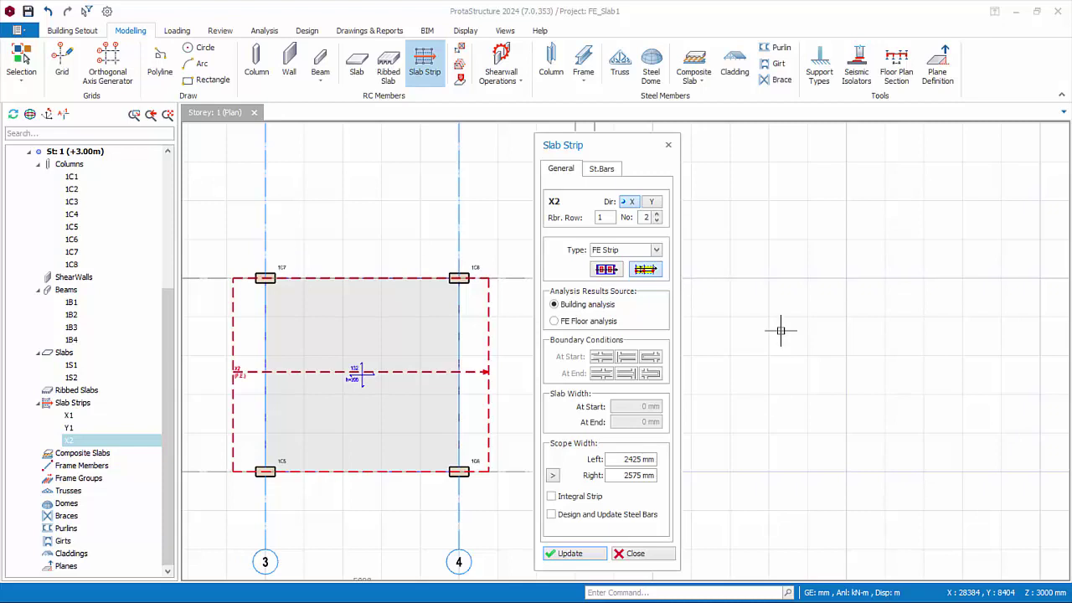
# Draw Y-direction strip Y2 across the axes 3–4 slab, apply its 2425/2575 mm scope, and close the dialog.
pyautogui.click(651, 202)
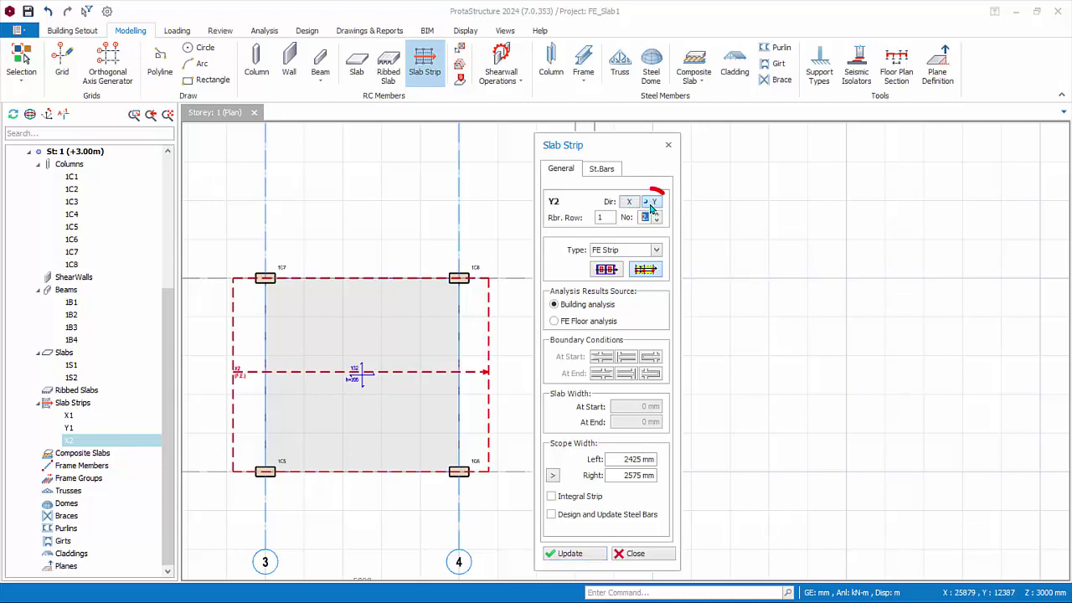
pyautogui.click(358, 508)
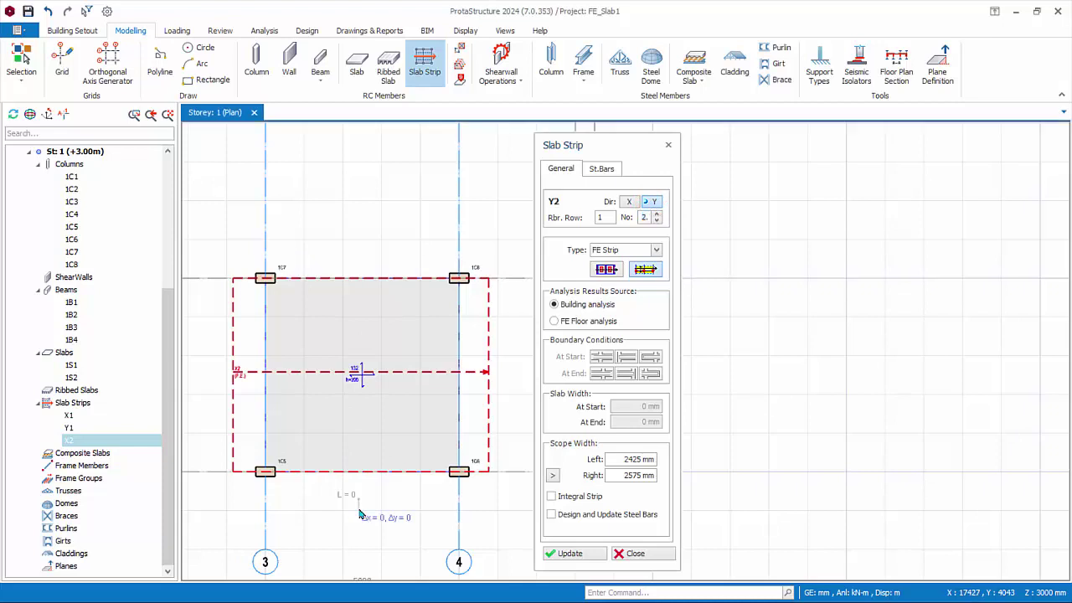
pyautogui.click(361, 228)
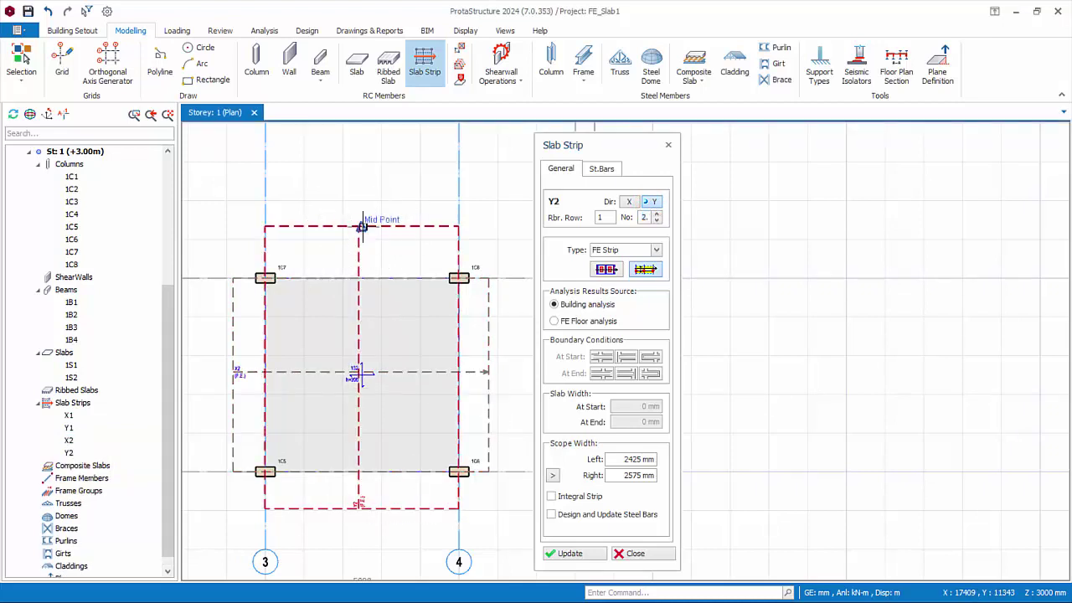
pyautogui.click(553, 476)
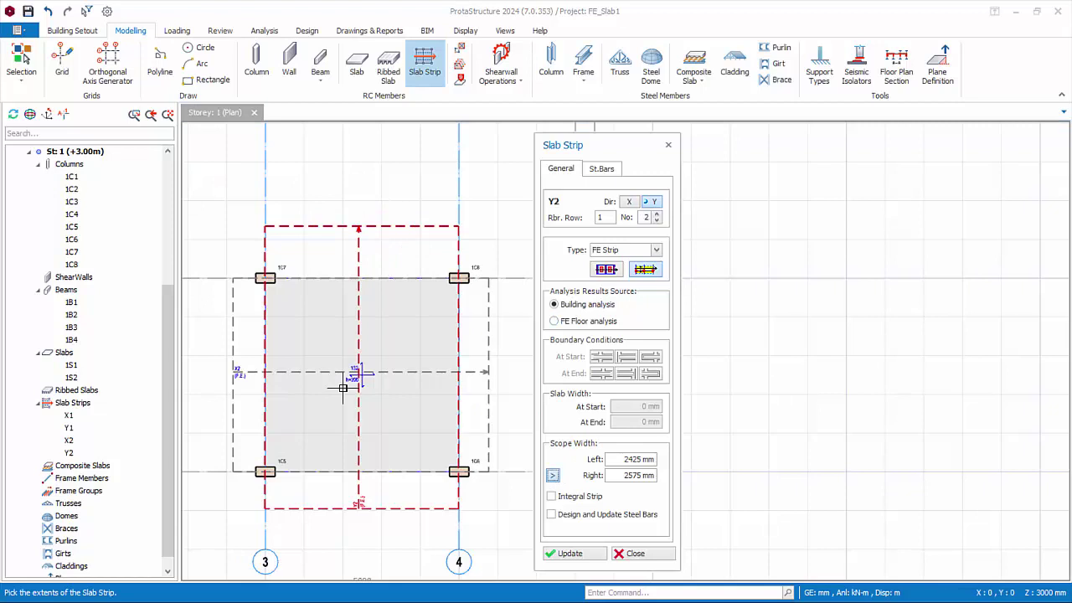
pyautogui.click(554, 475)
pyautogui.click(458, 372)
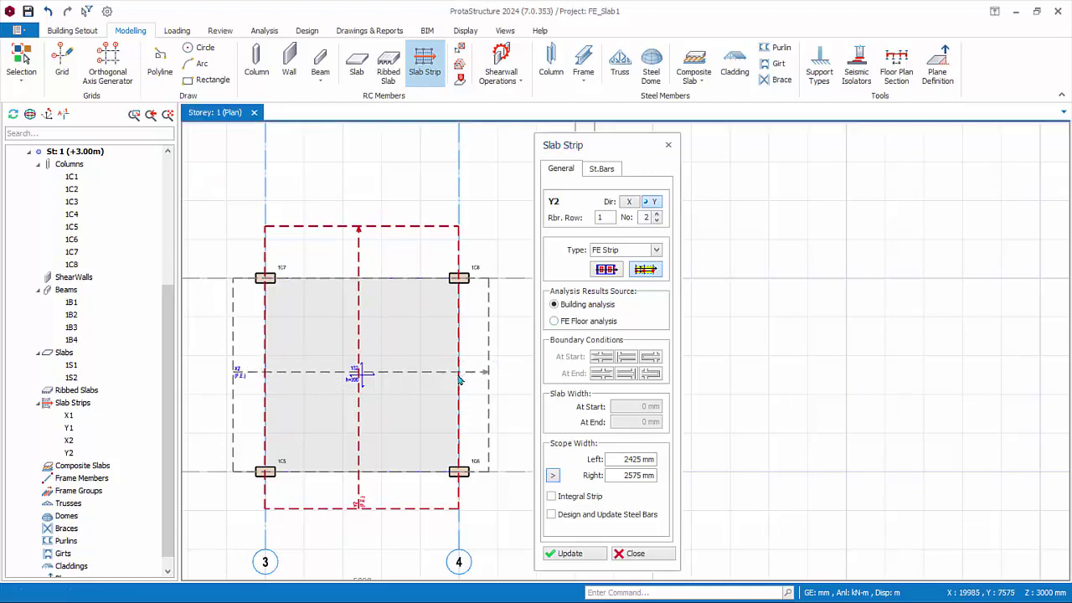
pyautogui.click(569, 554)
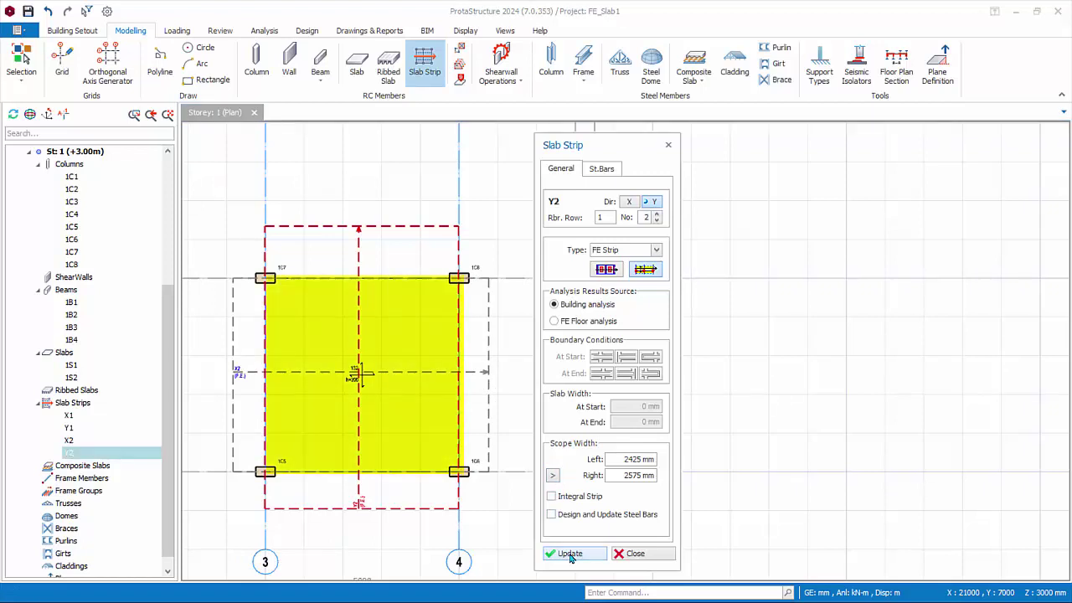
pyautogui.click(638, 554)
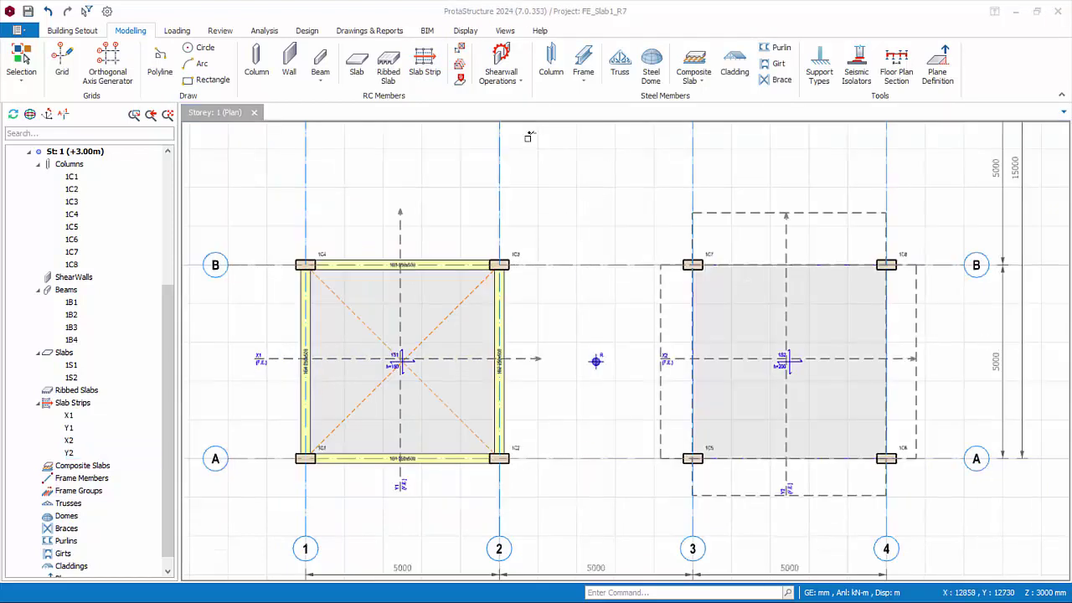
# Check the Slab bar diameters for Grade 500 (Type 2) rebar in Building Analysis materials, then close back.
pyautogui.click(265, 32)
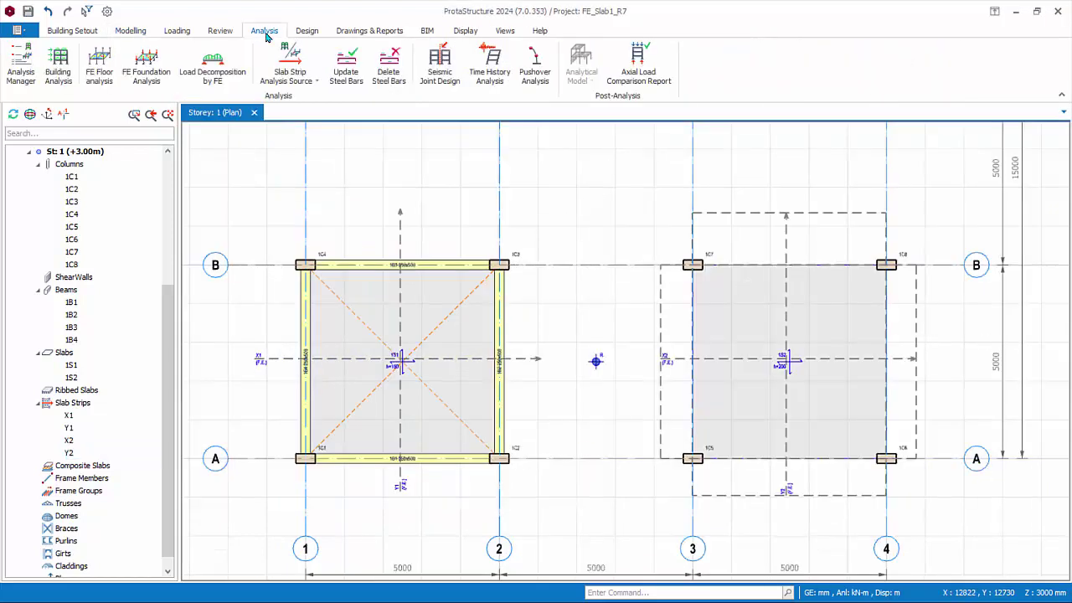
pyautogui.click(62, 80)
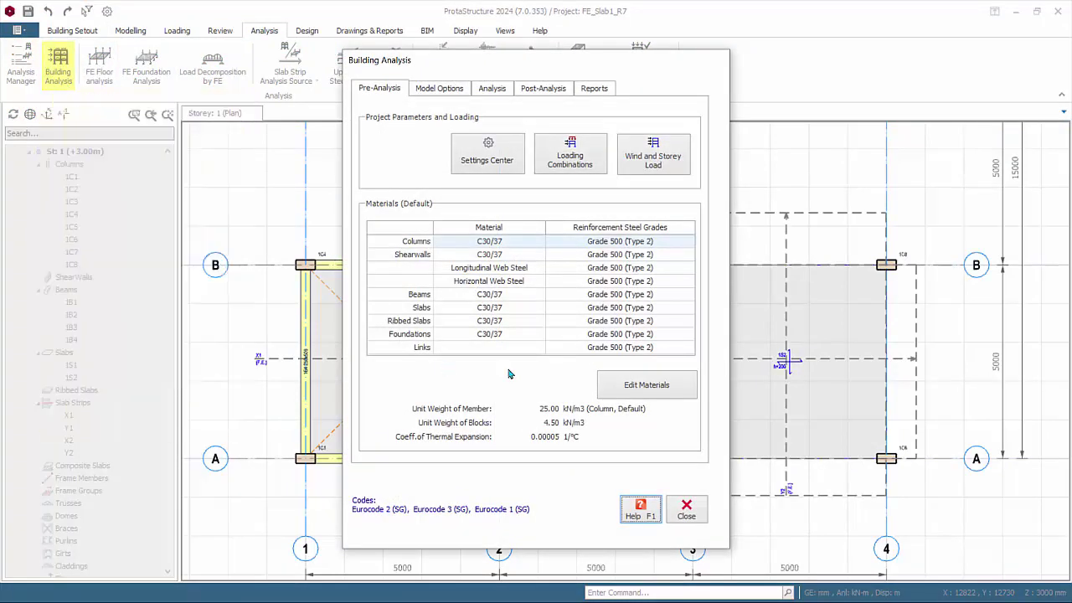
pyautogui.click(636, 386)
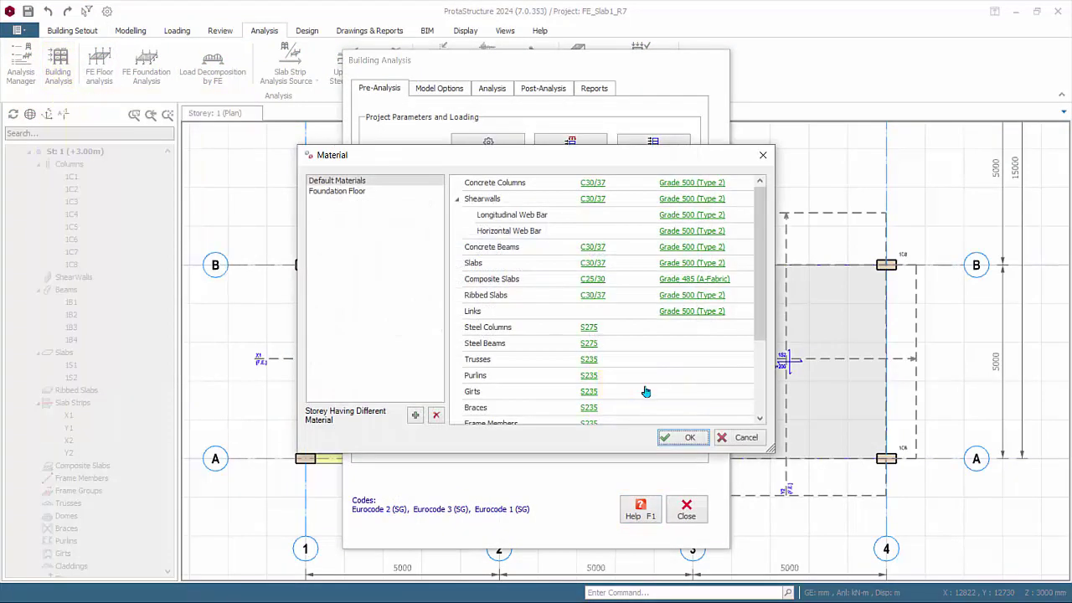
pyautogui.click(706, 265)
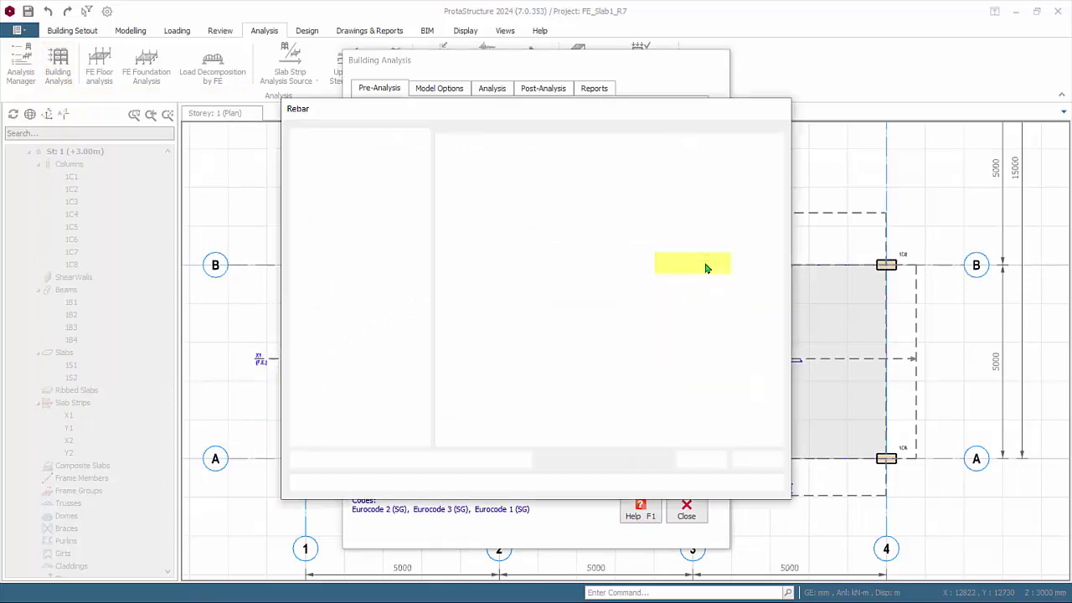
pyautogui.click(636, 430)
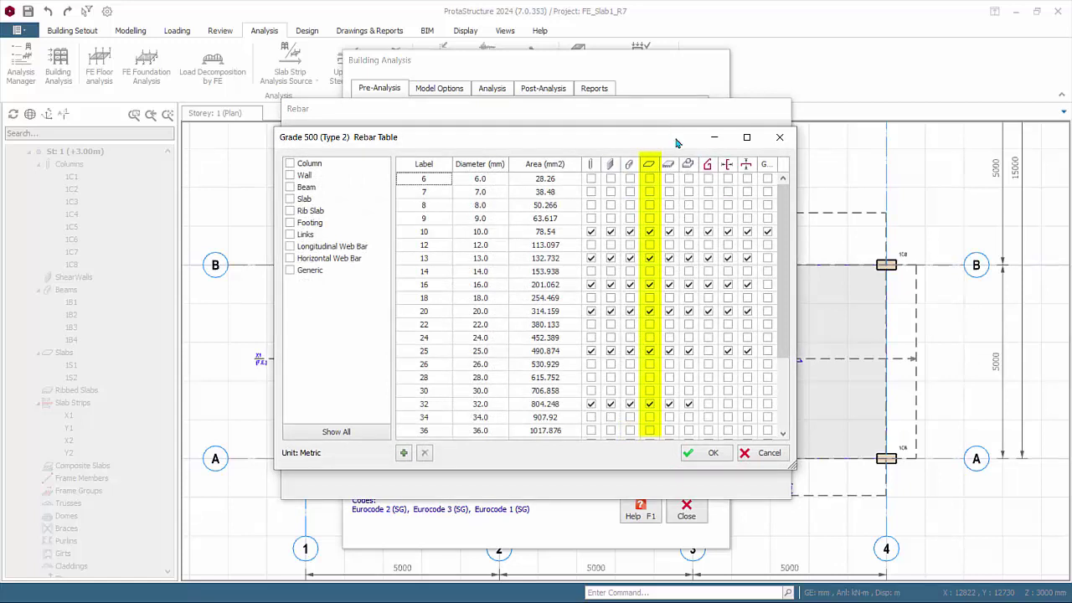
pyautogui.click(289, 200)
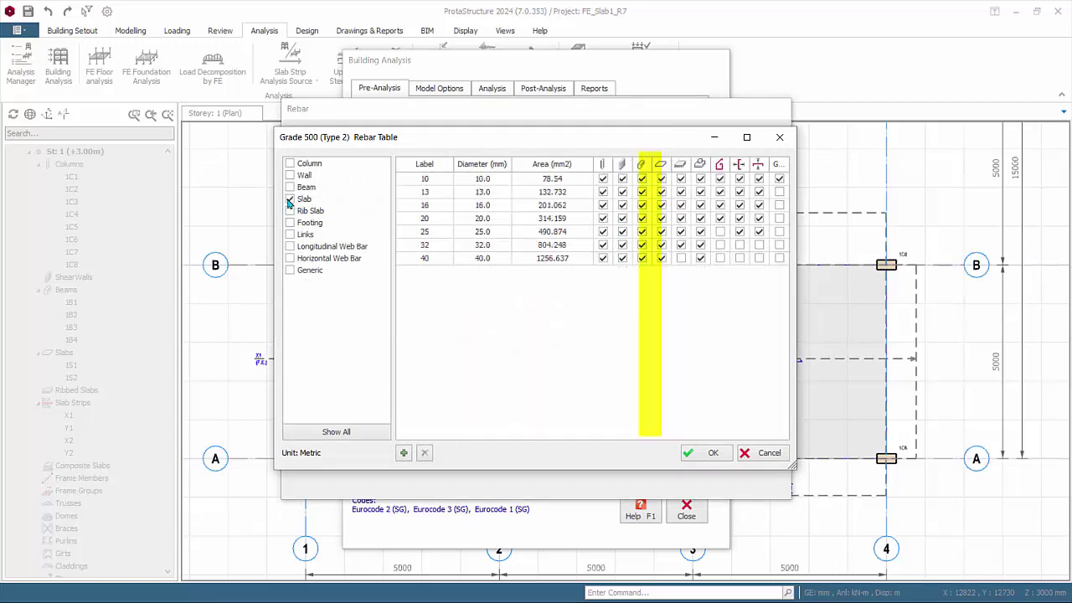
pyautogui.click(713, 454)
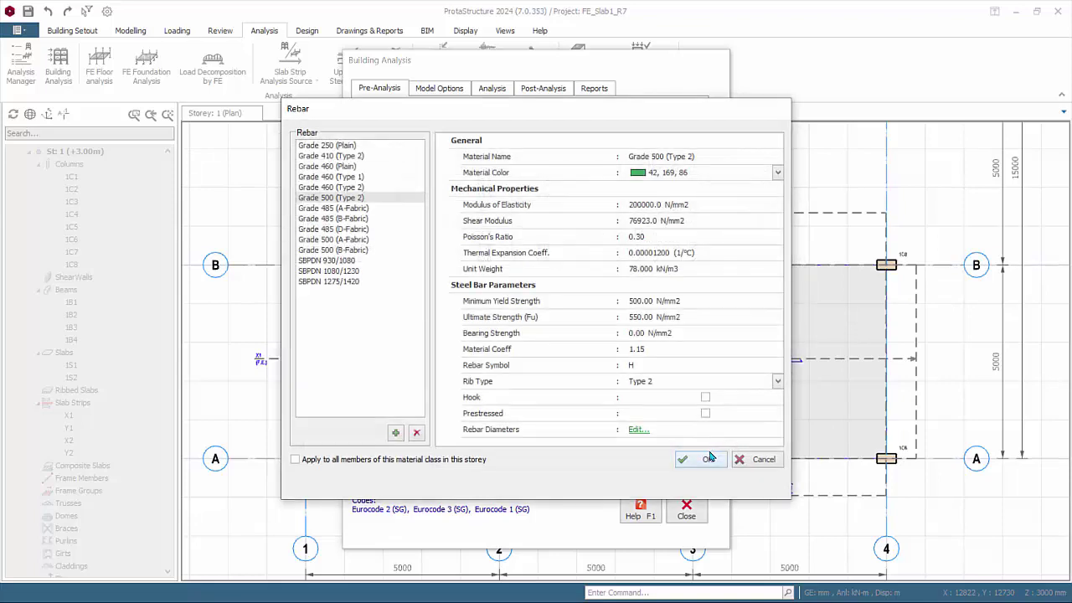
pyautogui.click(689, 462)
pyautogui.click(685, 444)
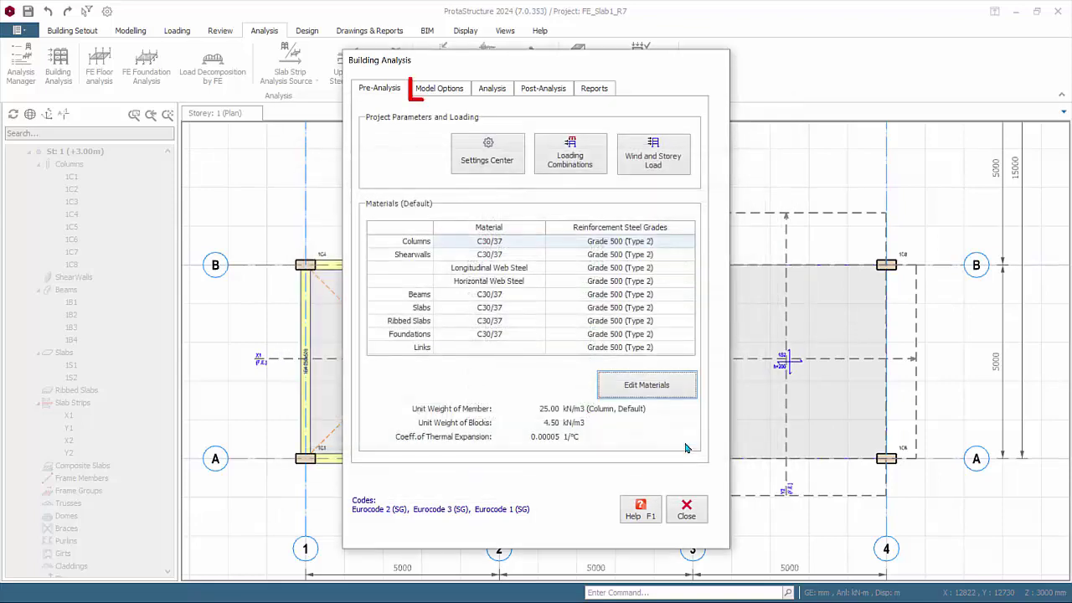
# In the Slab Model options, include slabs in the building model and mark storey 1 (+3.00m) for meshing.
pyautogui.click(444, 90)
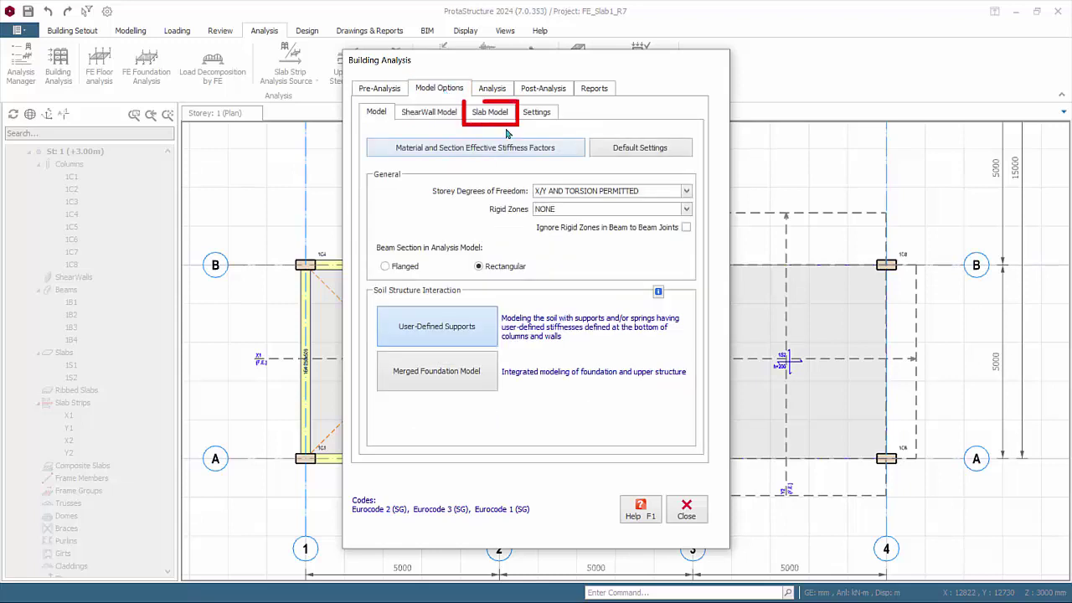
pyautogui.click(491, 111)
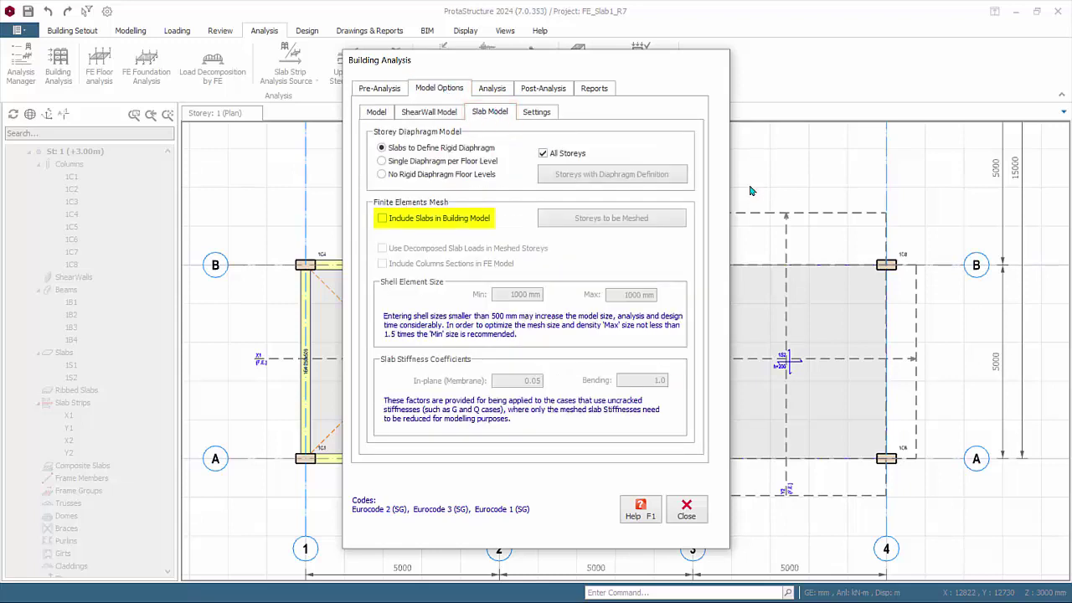
pyautogui.click(381, 218)
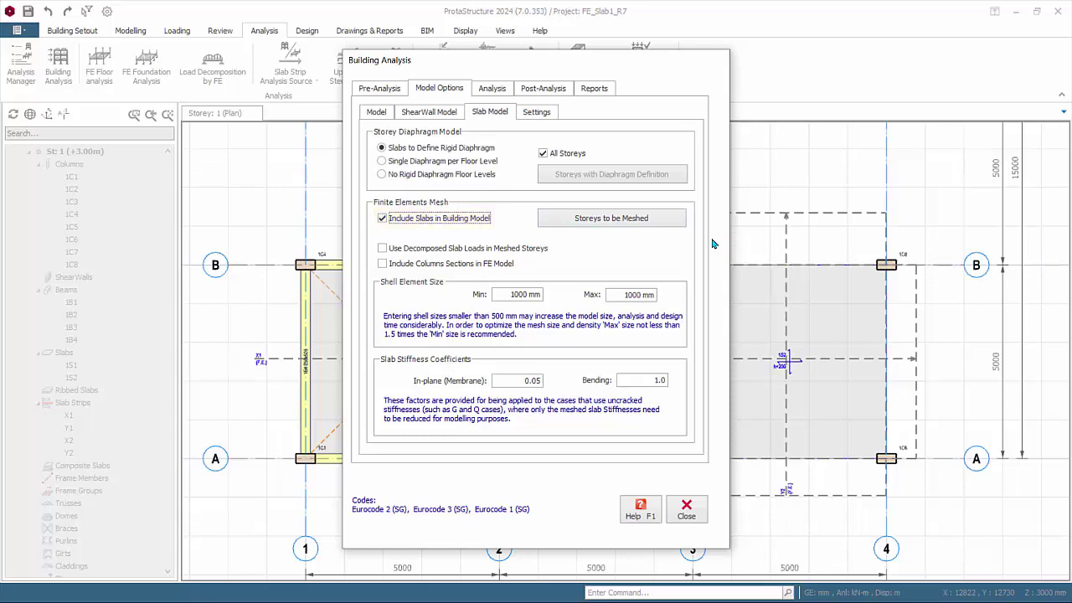
pyautogui.click(672, 220)
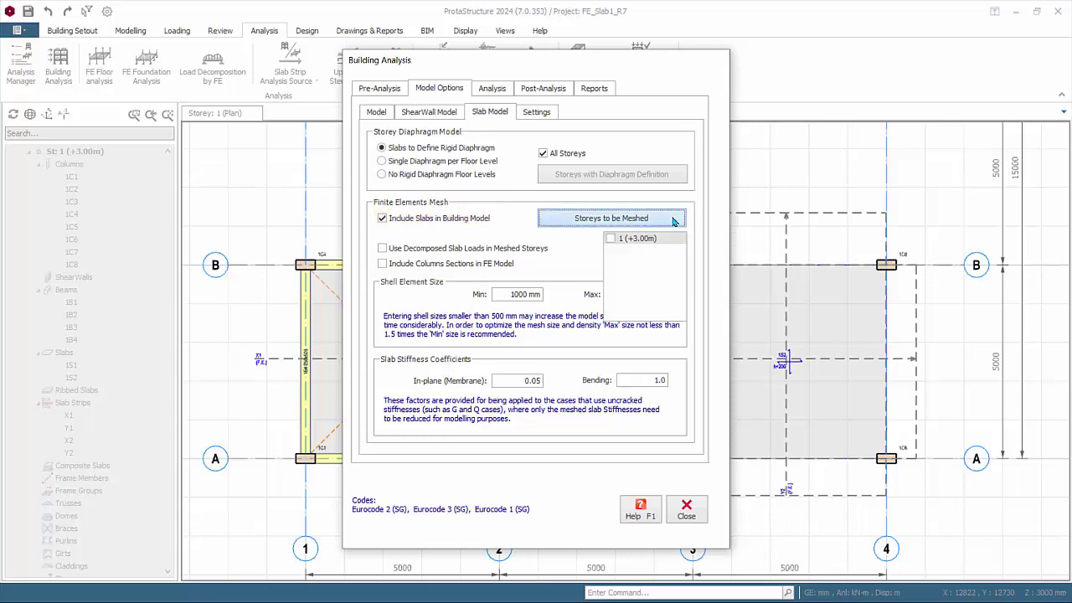
pyautogui.click(610, 239)
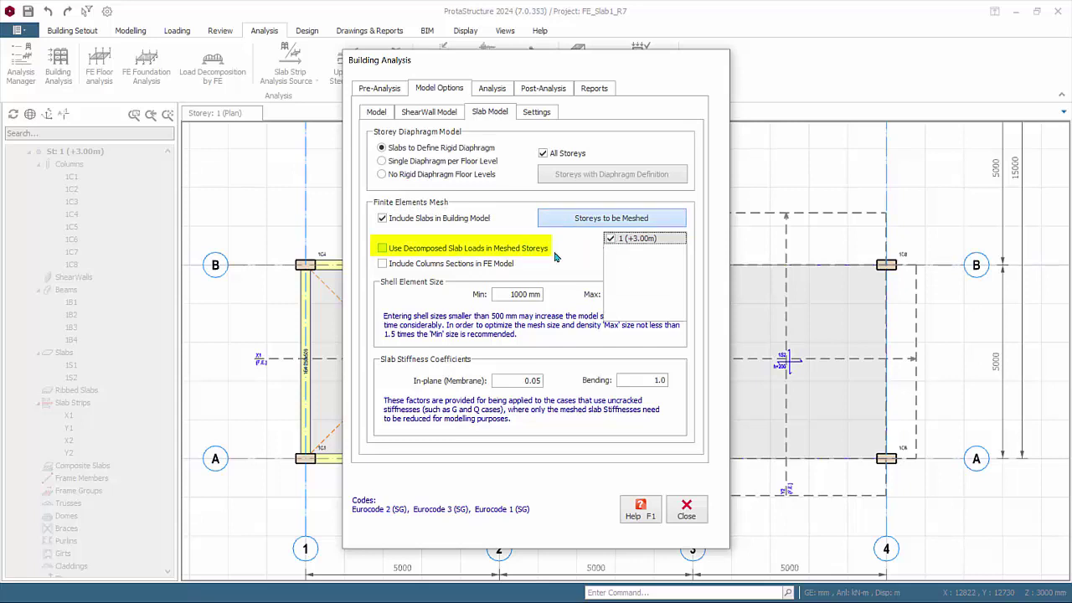
pyautogui.click(570, 224)
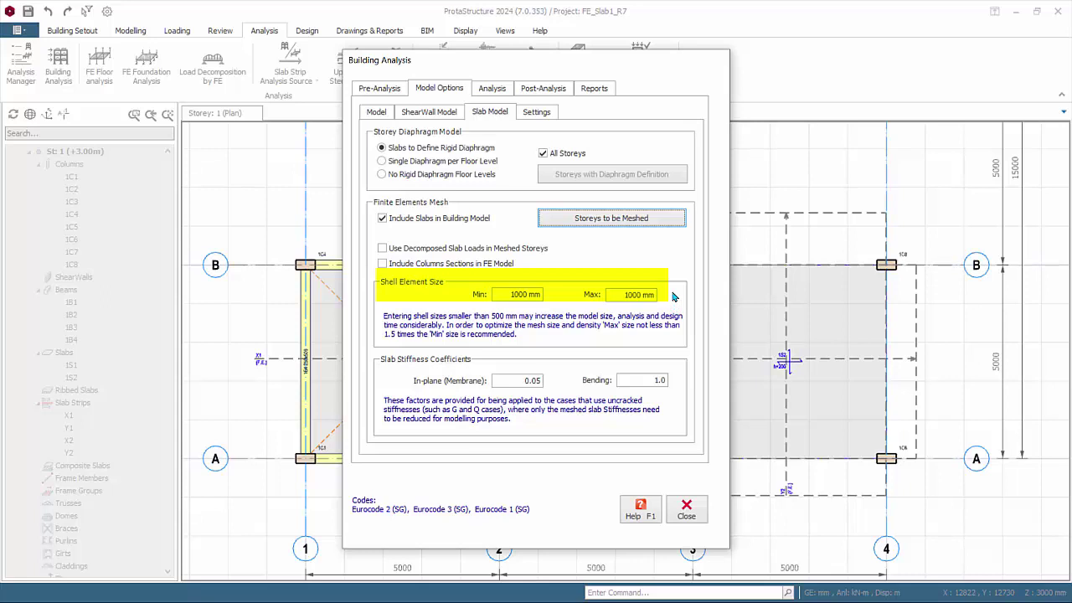
# Enter 800 mm as the minimum shell element size and 0.3 as the bending stiffness coefficient.
pyautogui.press('Tab')
pyautogui.write('800')
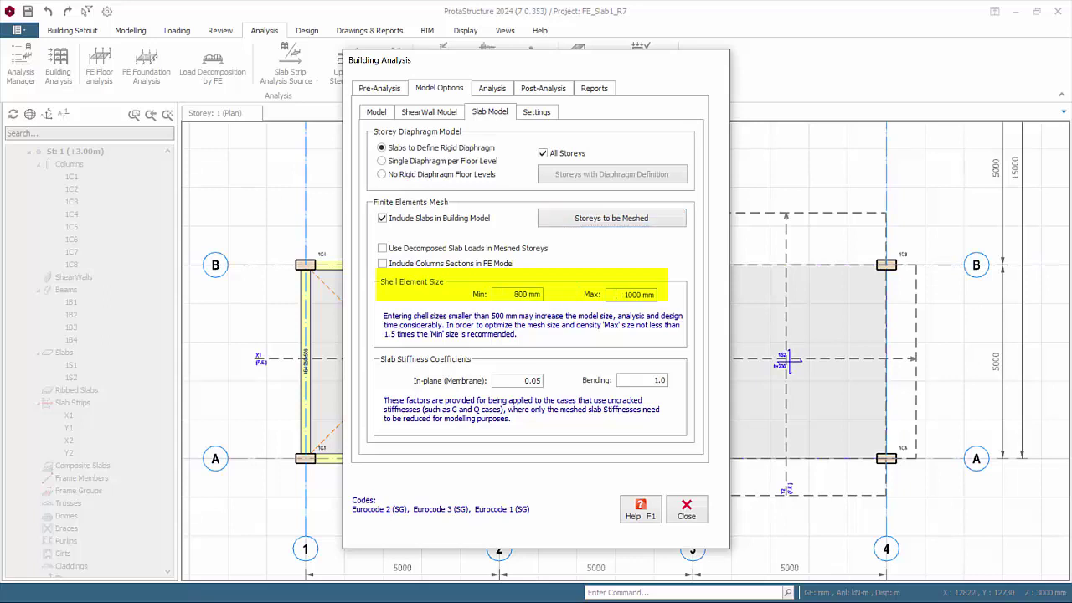
pyautogui.doubleClick(518, 382)
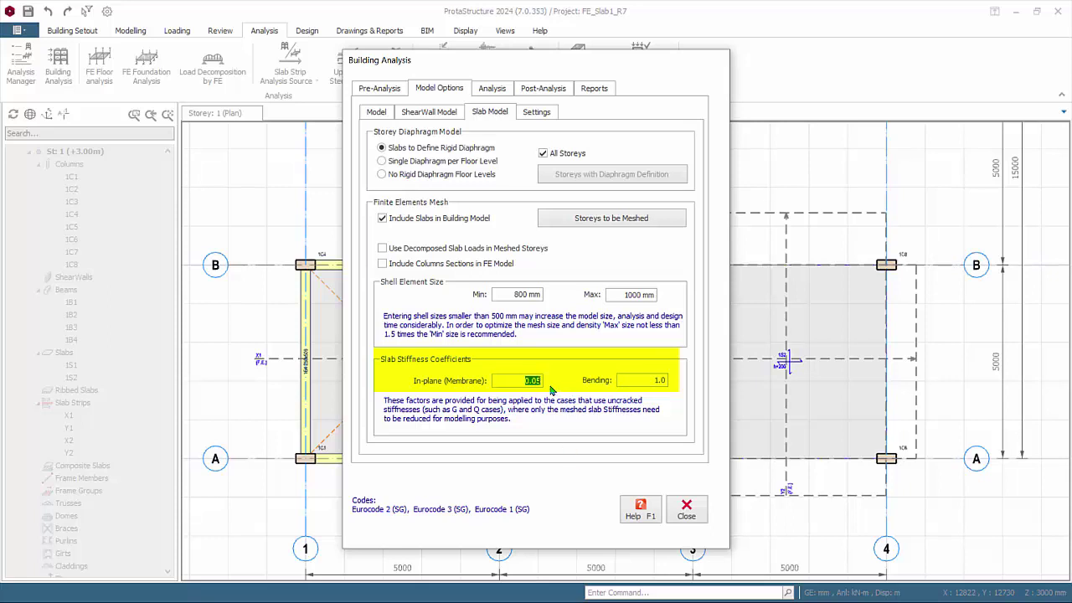
pyautogui.moveTo(646, 381); pyautogui.dragTo(685, 378)
pyautogui.write('0.3')
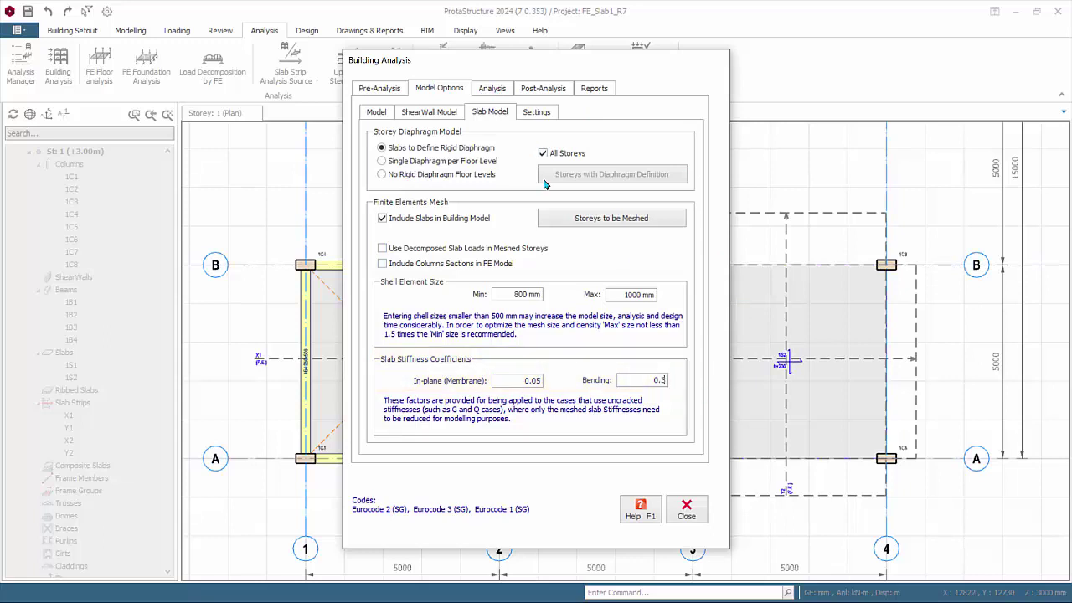
# Run the building analysis, confirm the design options, dismiss the drift message, and close the analysis window.
pyautogui.click(490, 89)
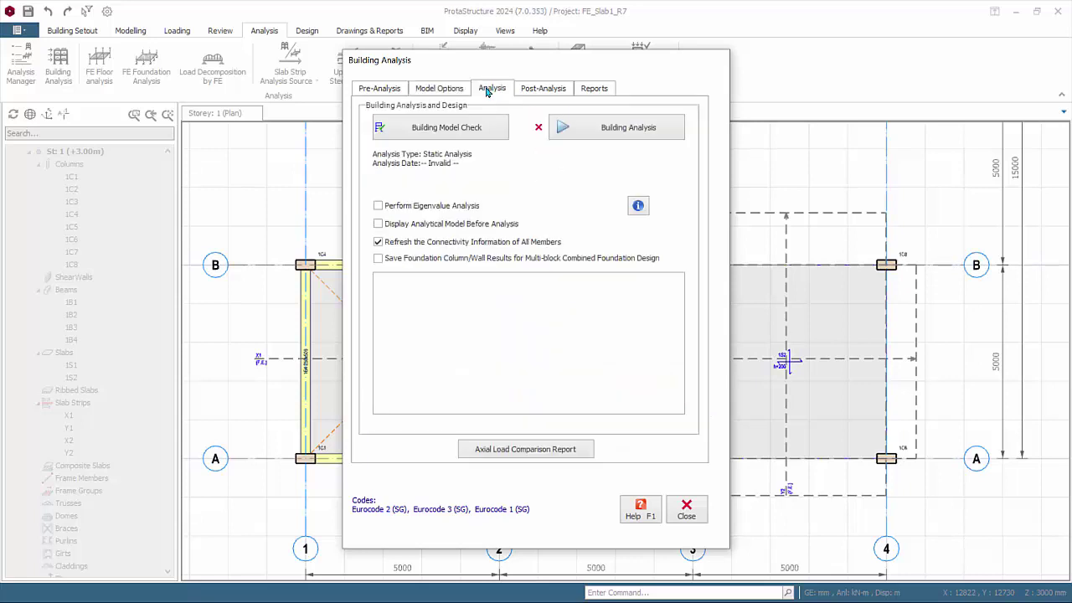
pyautogui.click(618, 136)
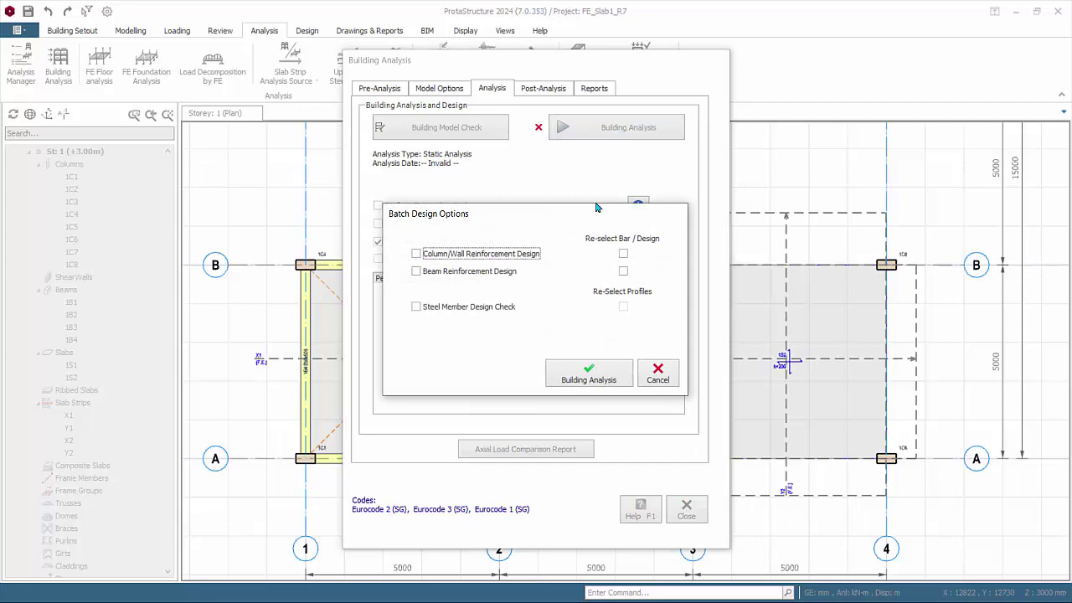
pyautogui.click(588, 375)
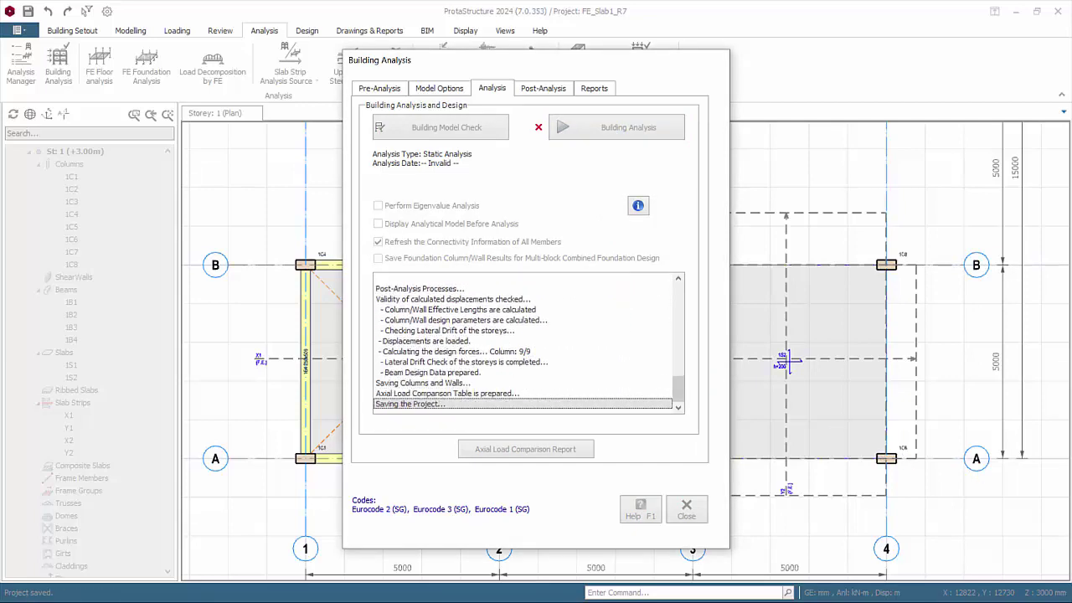
pyautogui.click(721, 495)
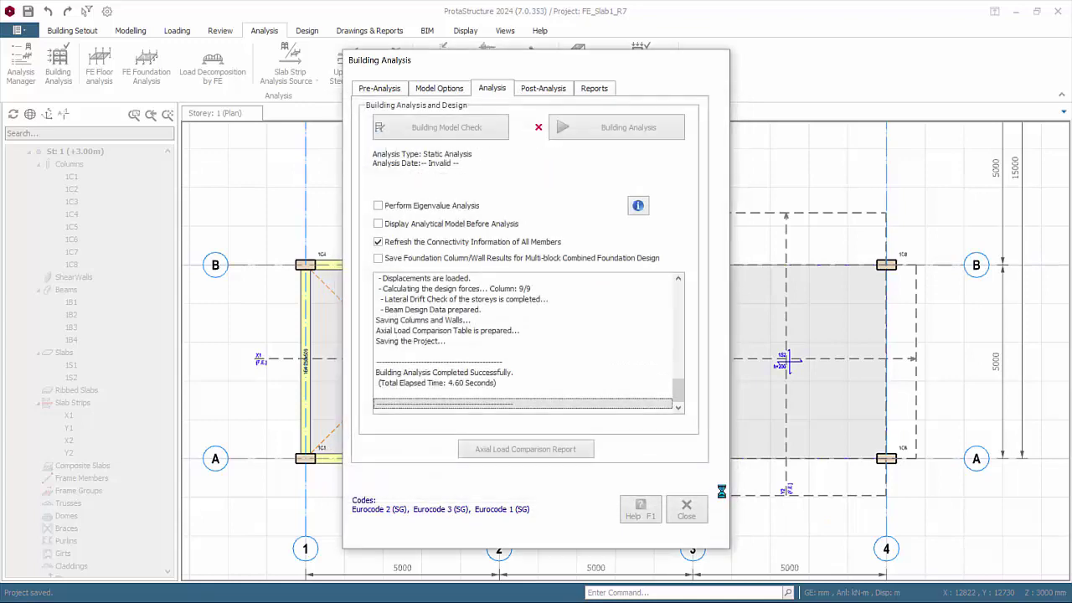
pyautogui.click(688, 511)
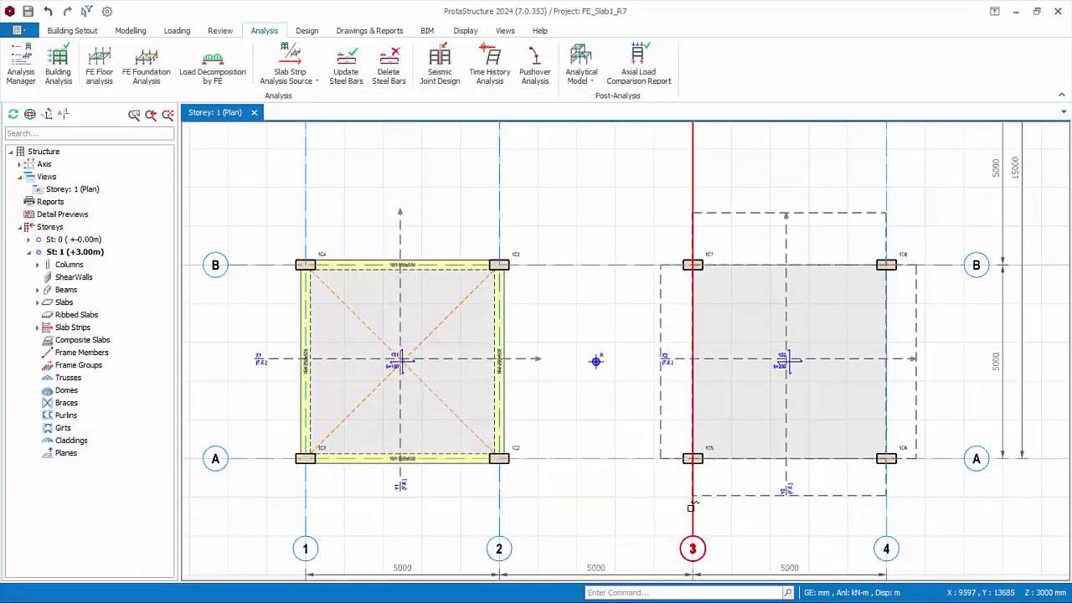
# Open the 3D analytical model, hide the displacement diagram, and orbit to view the triangular-meshed slabs.
pyautogui.click(588, 69)
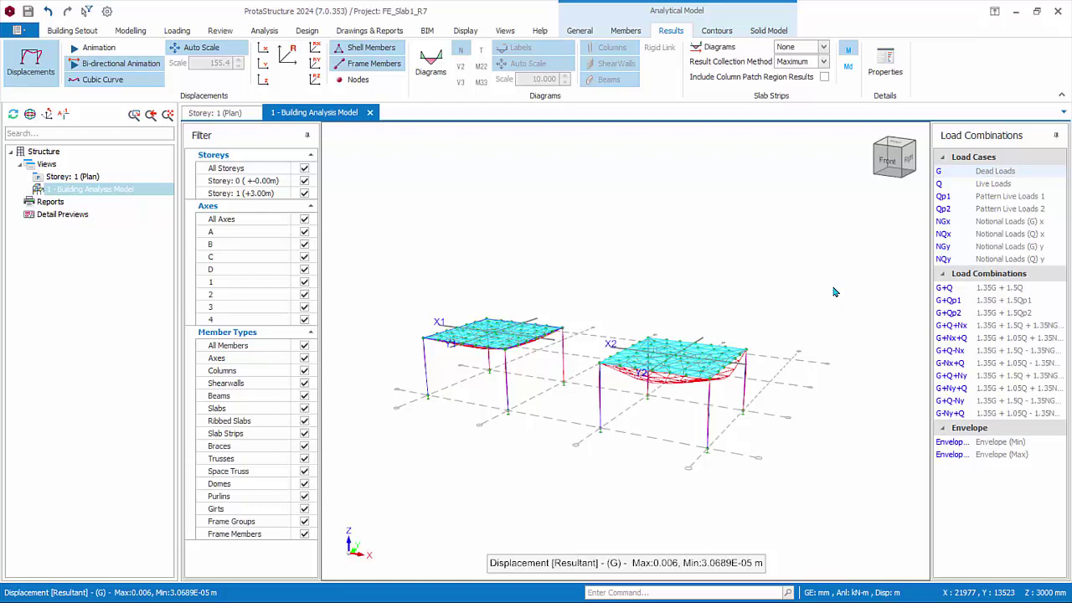
pyautogui.scroll(3, 628, 334)
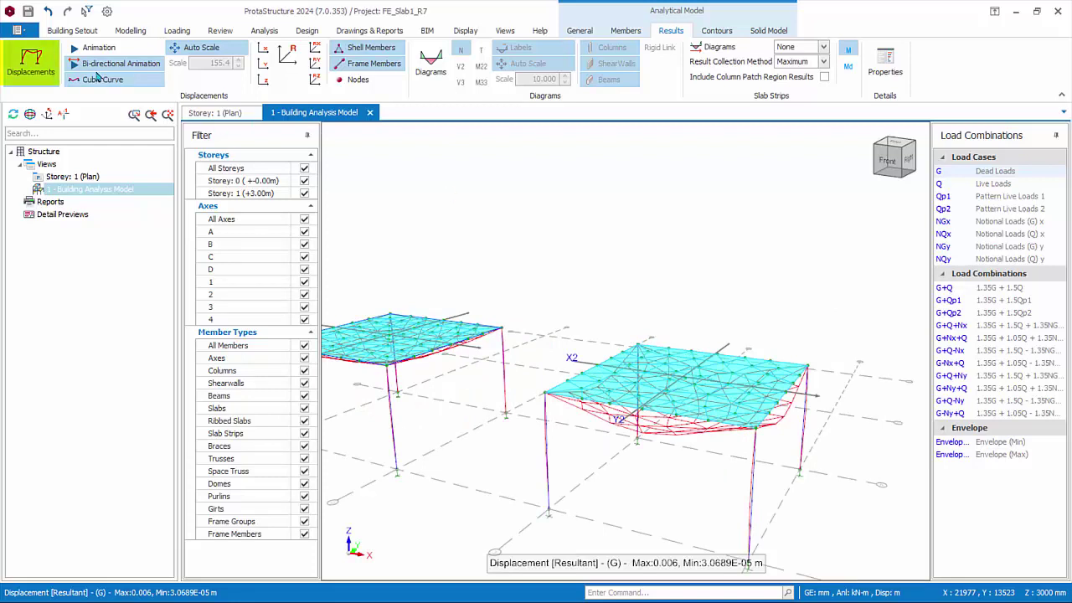
pyautogui.click(31, 63)
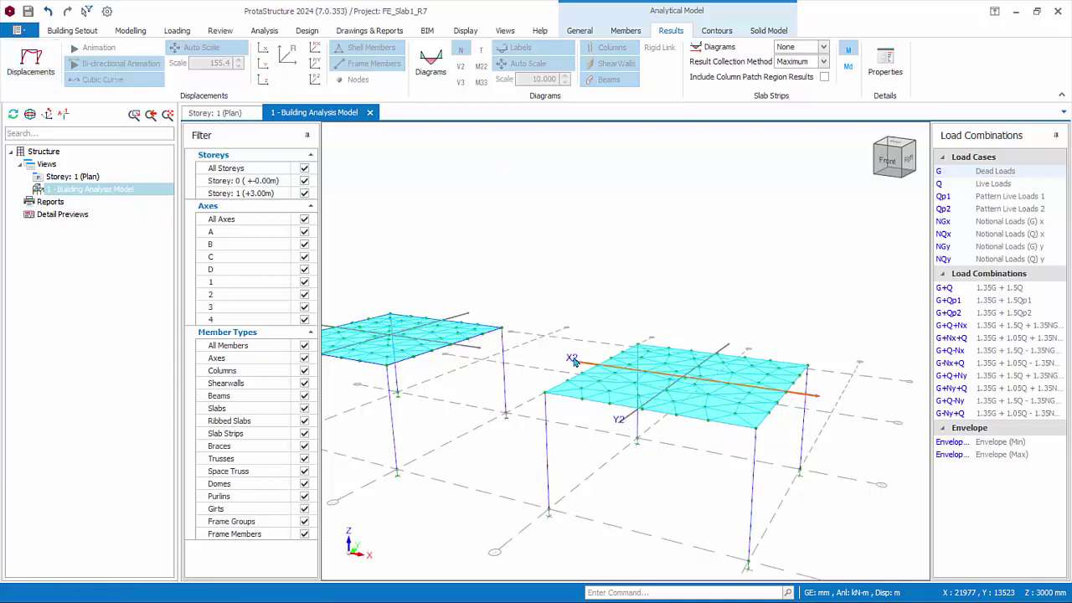
pyautogui.moveTo(606, 304); pyautogui.dragTo(665, 274, button='middle')
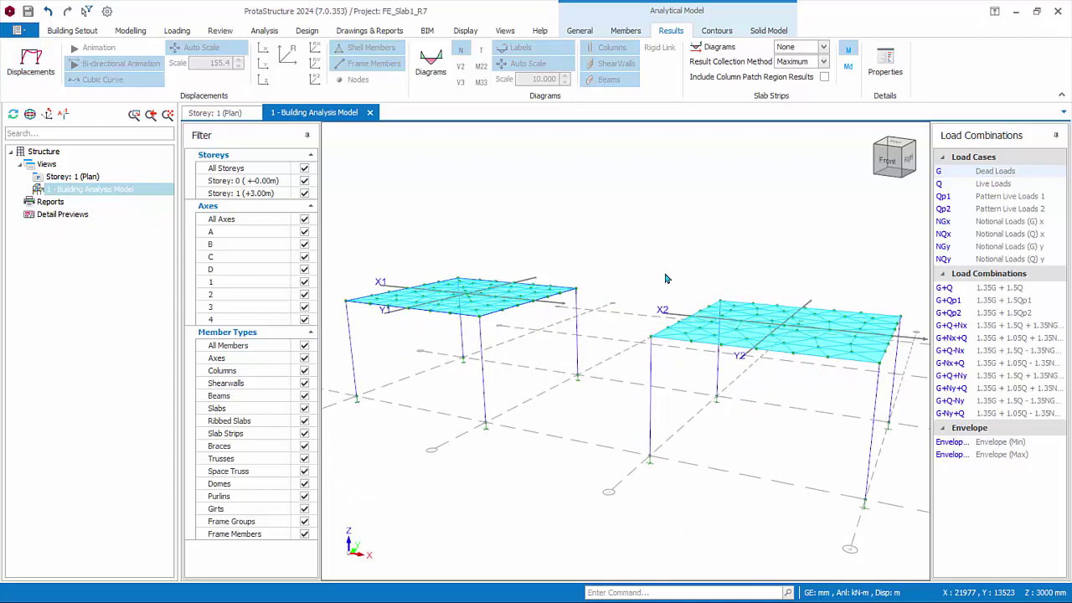
pyautogui.moveTo(620, 329); pyautogui.dragTo(717, 479, button='middle')
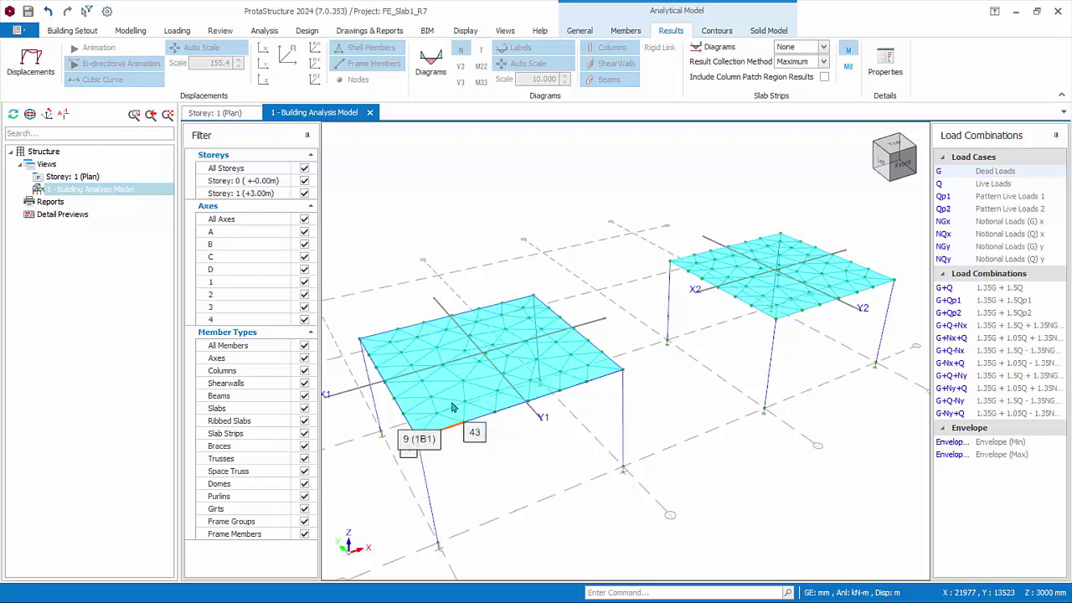
pyautogui.moveTo(457, 393)
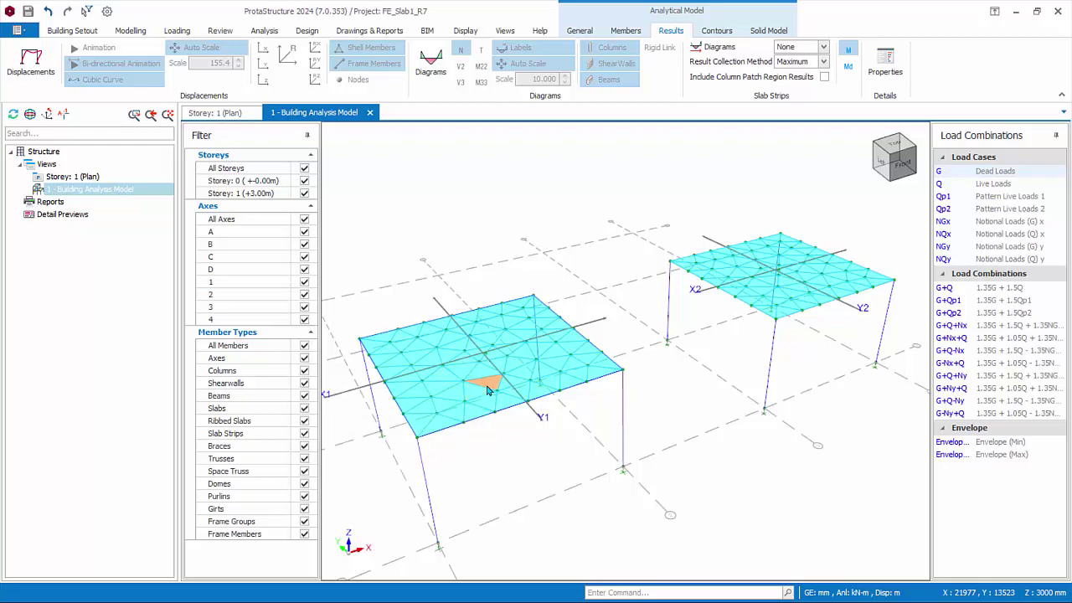
# Show the 2.668 kN/m frame loads with value labels on the beams, then turn them off.
pyautogui.click(626, 31)
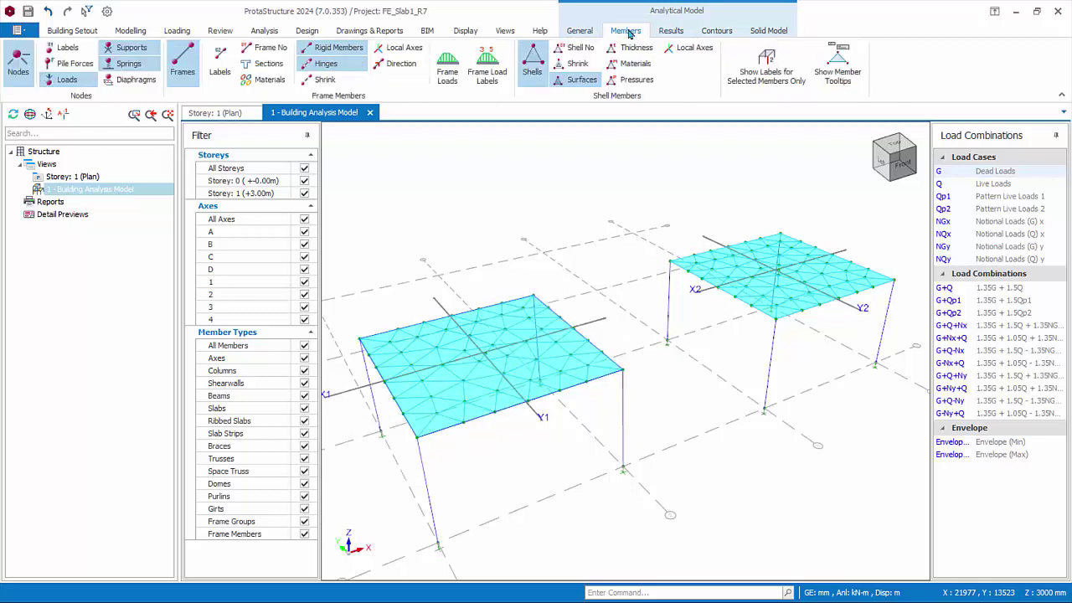
pyautogui.click(453, 81)
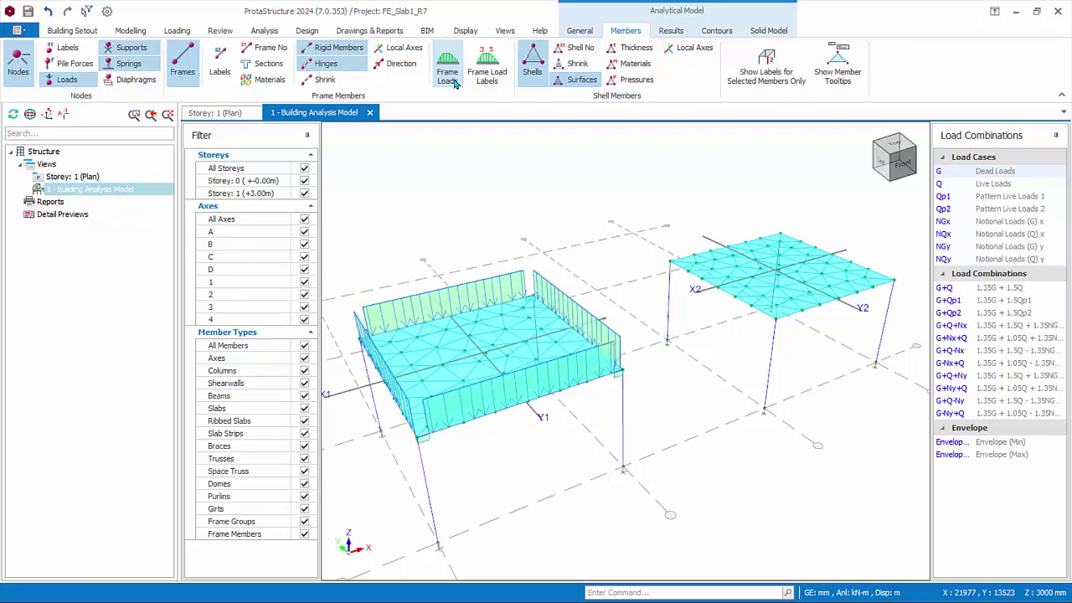
pyautogui.click(498, 76)
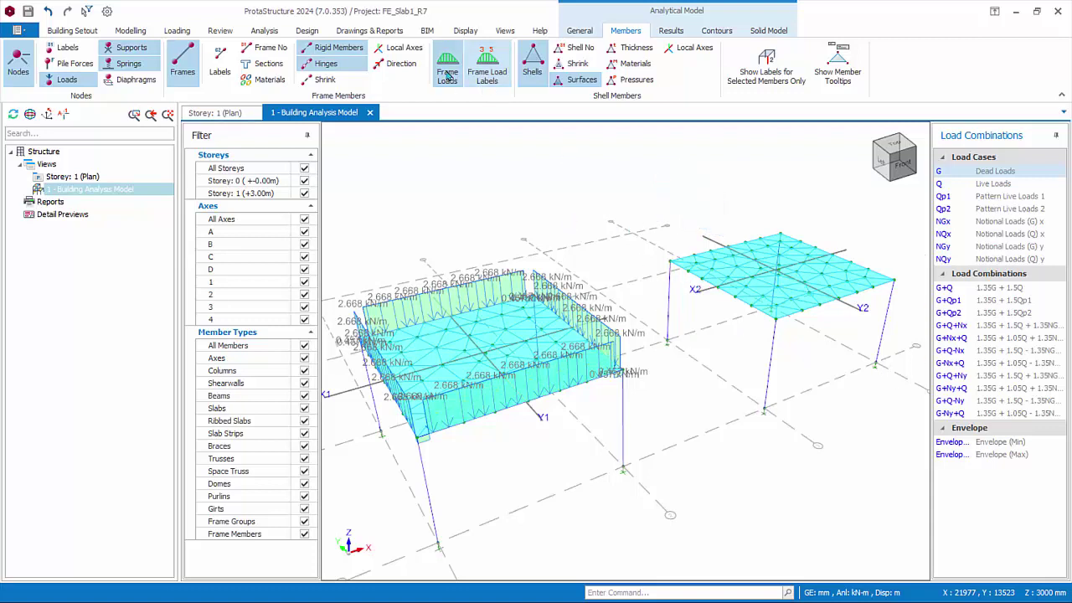
pyautogui.click(489, 75)
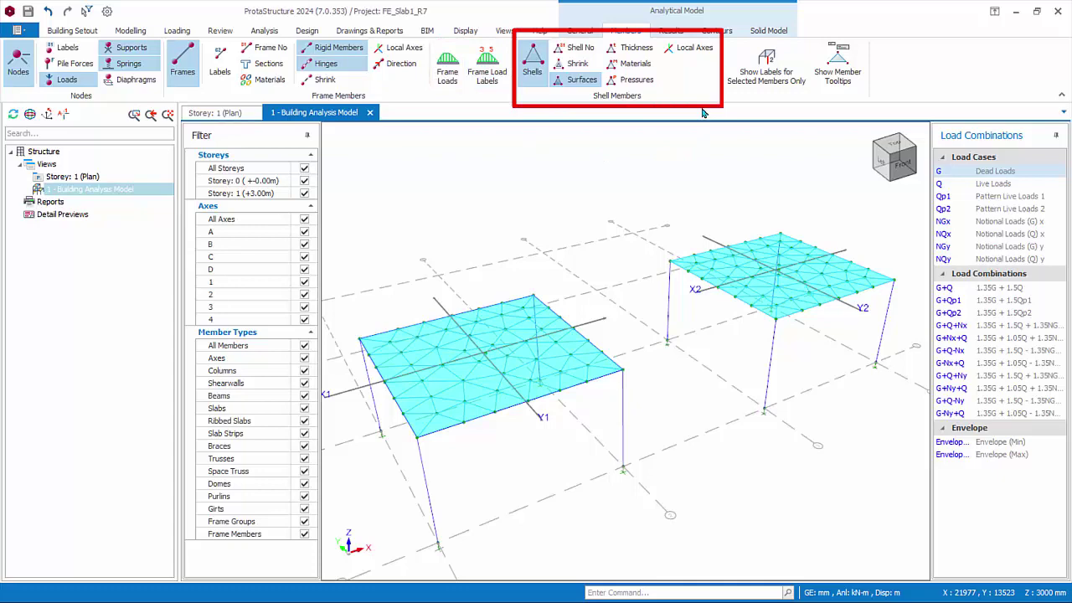
pyautogui.click(634, 48)
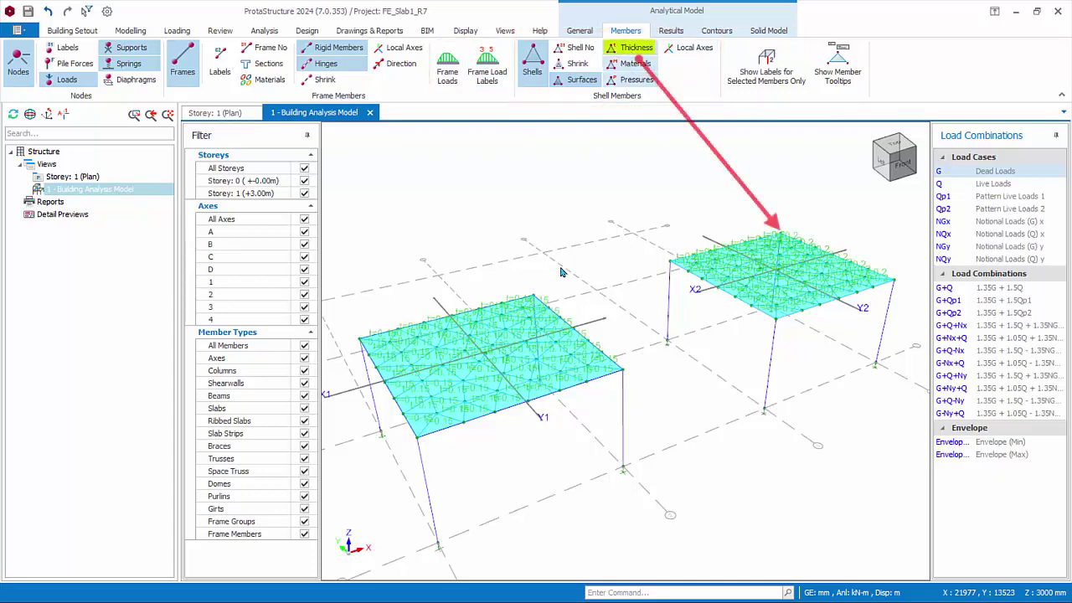
pyautogui.scroll(5, 586, 335)
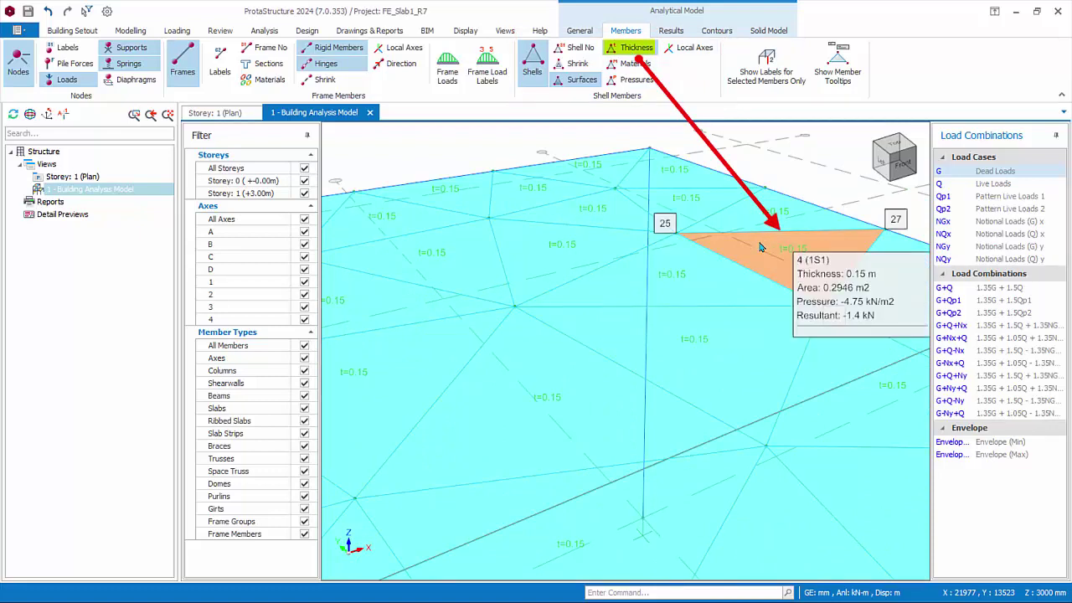
pyautogui.click(624, 52)
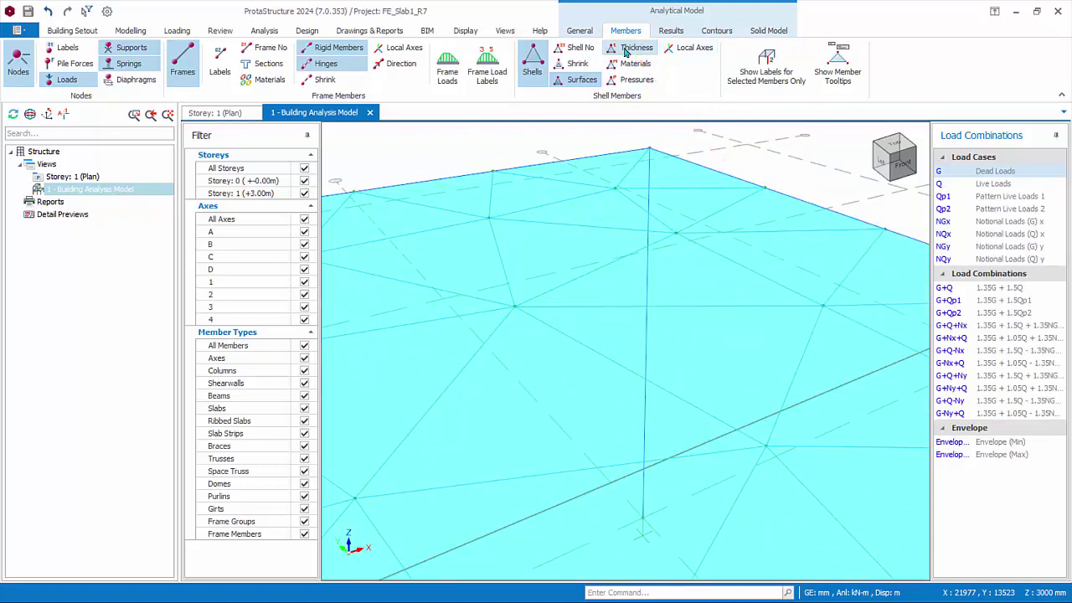
pyautogui.click(636, 79)
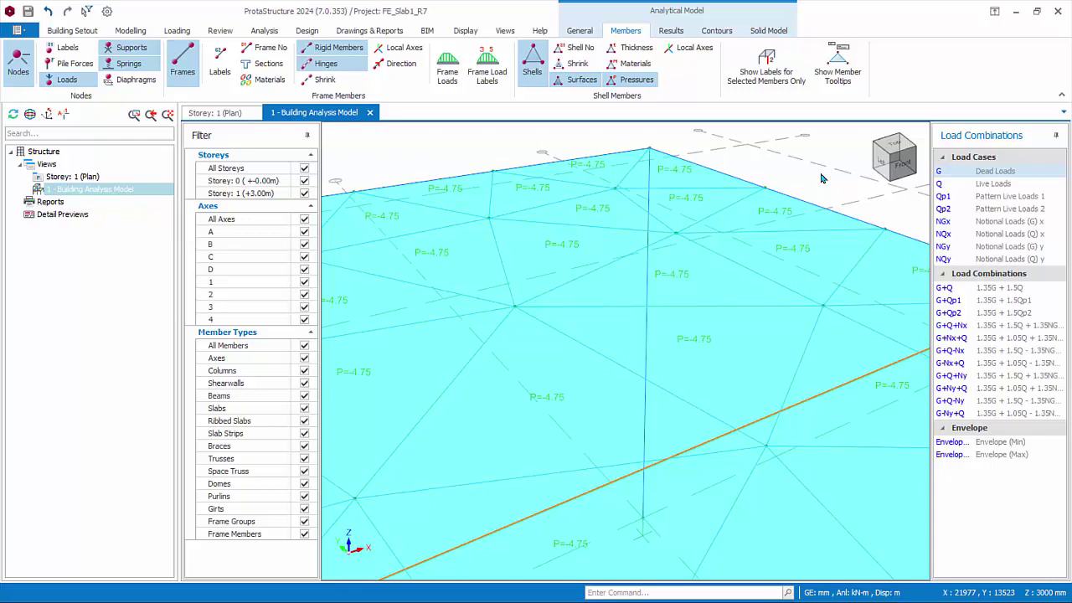
pyautogui.scroll(-6, 816, 201)
pyautogui.moveTo(753, 276); pyautogui.dragTo(586, 285, button='middle')
pyautogui.scroll(5, 586, 285)
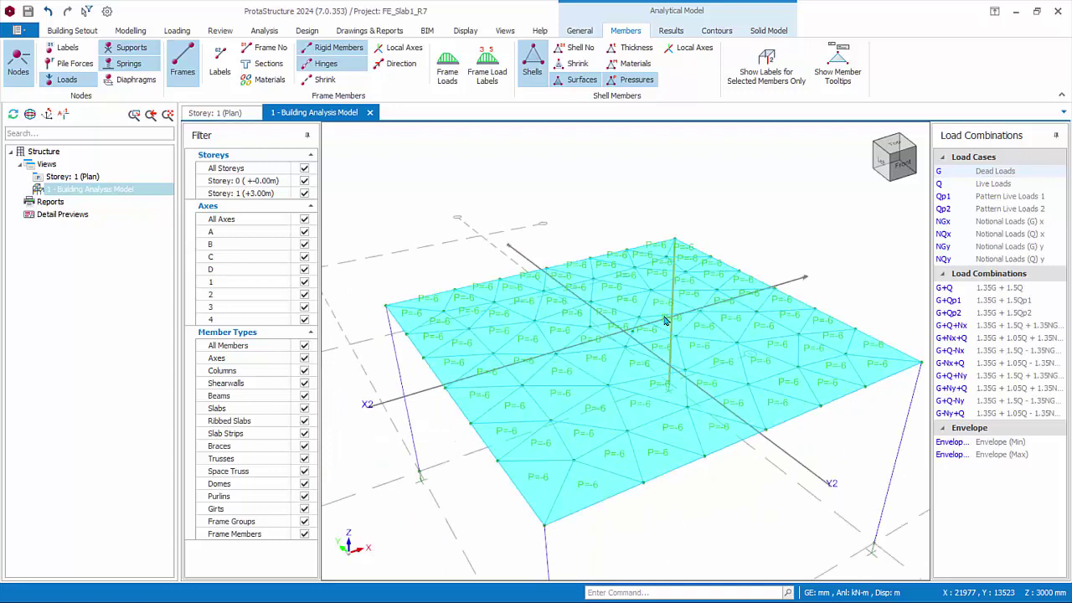
pyautogui.click(949, 186)
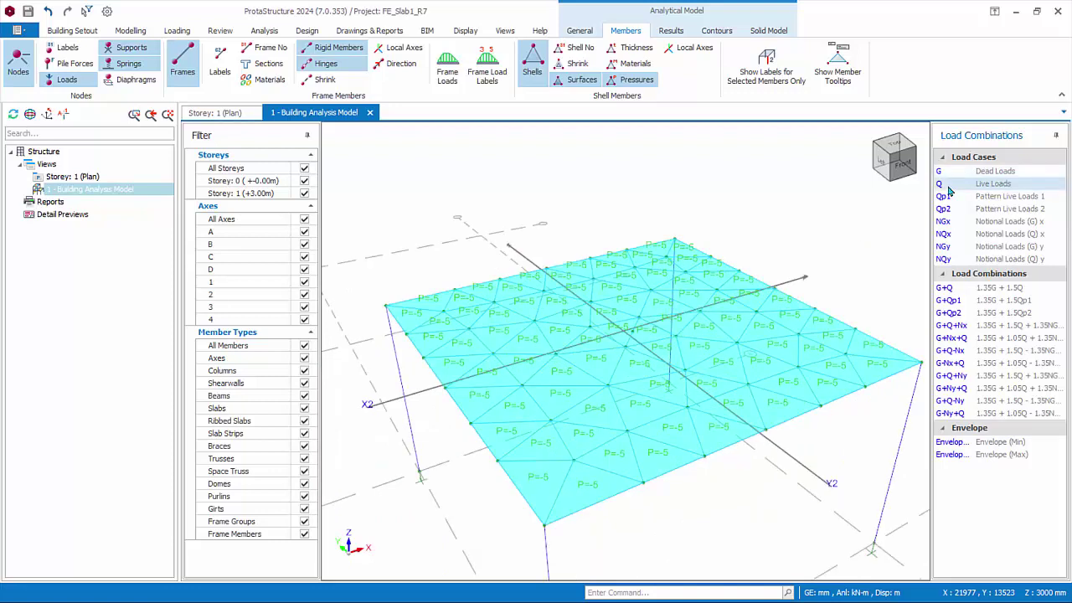
pyautogui.click(633, 80)
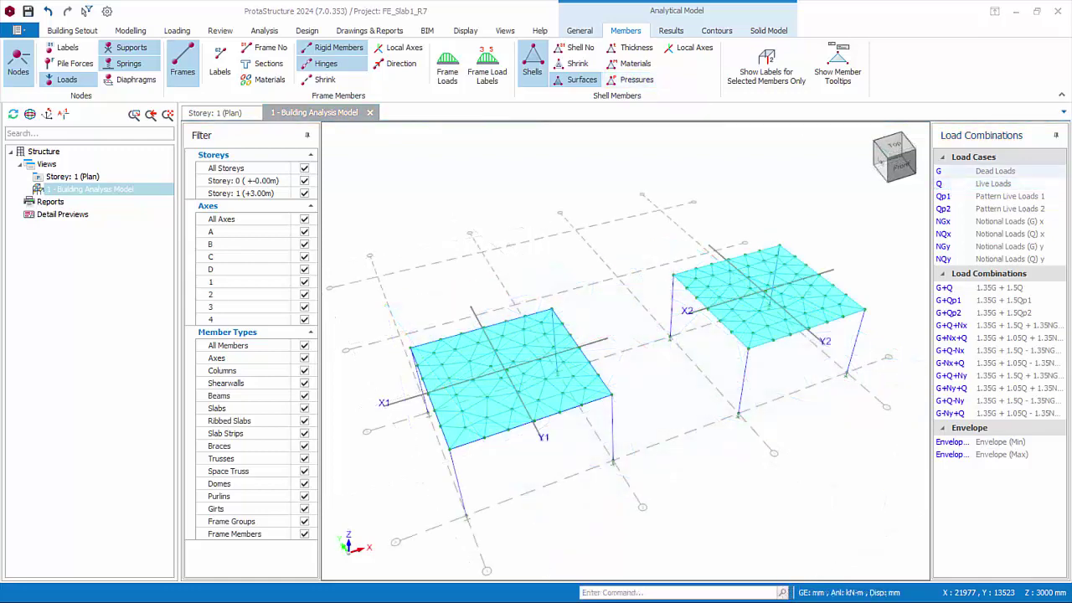
# Display the slab displacement results and animate the deformed shape, trying the back-and-forth animation mode.
pyautogui.click(673, 32)
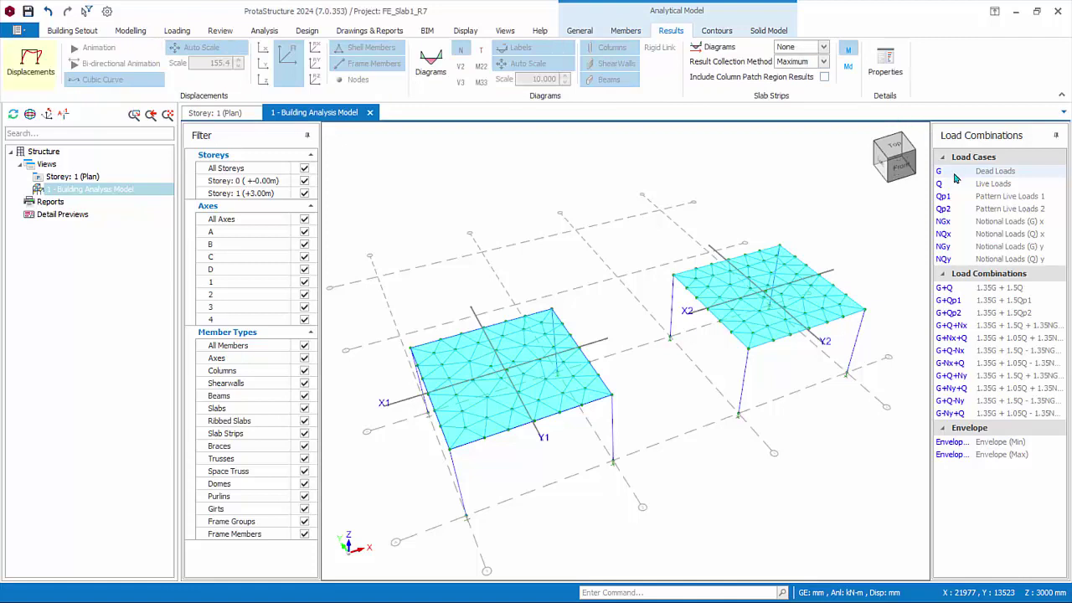
pyautogui.click(30, 61)
pyautogui.click(30, 71)
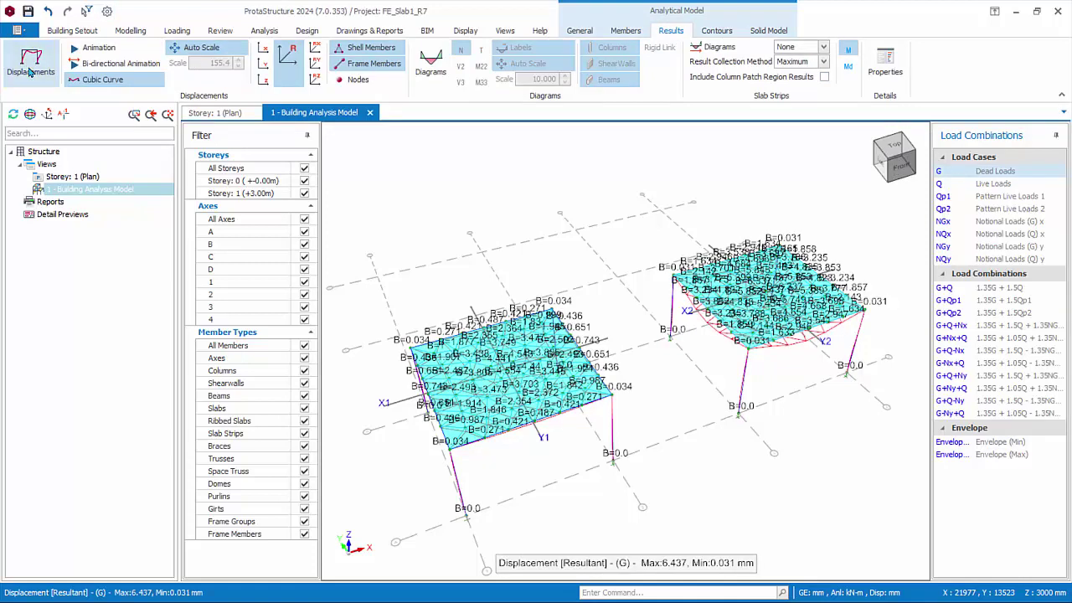
pyautogui.click(30, 72)
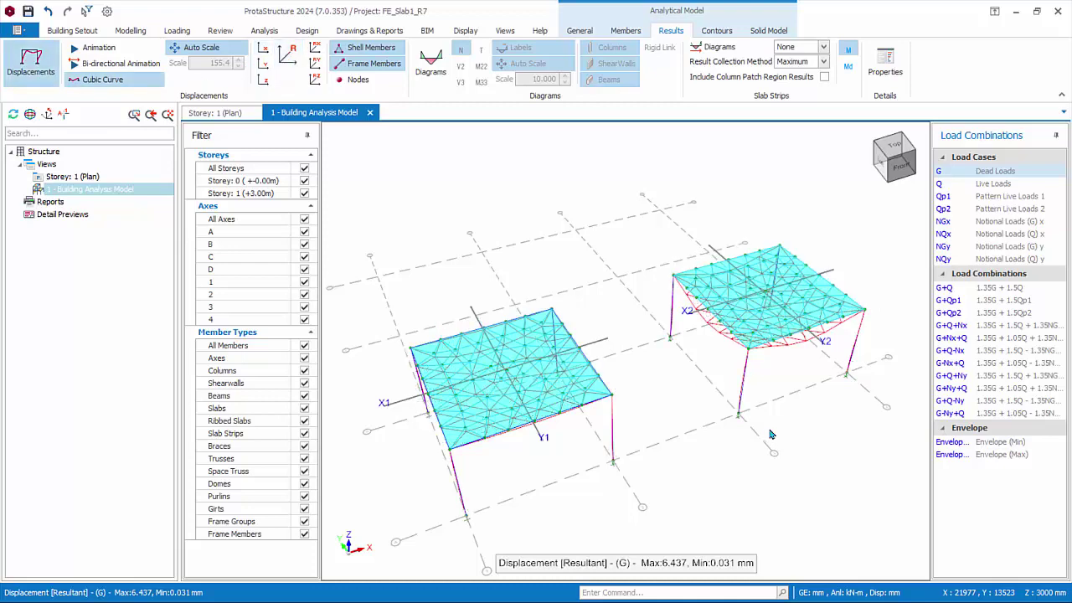
pyautogui.click(95, 47)
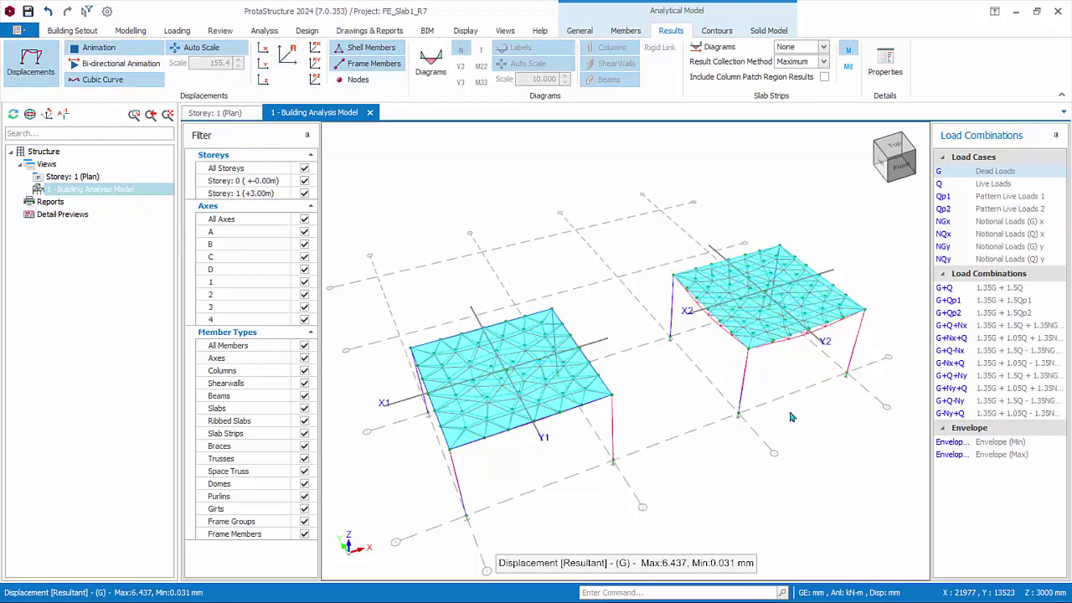
pyautogui.click(130, 62)
pyautogui.click(130, 67)
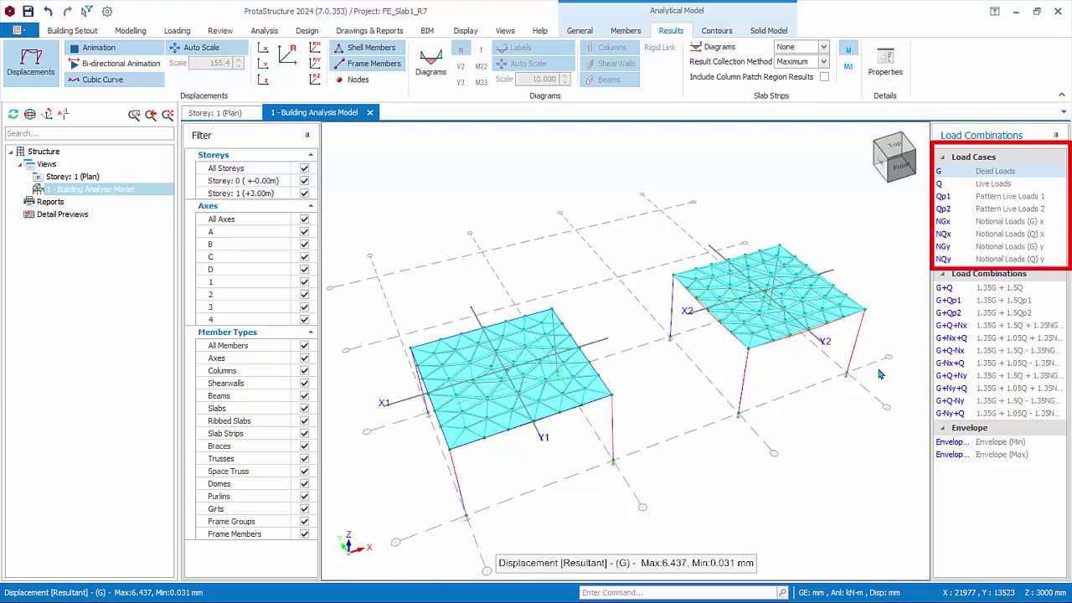
# View Q, pattern live, NGx and NGy displacements, return to Dead Loads (G), and open Unit and Format options.
pyautogui.click(955, 185)
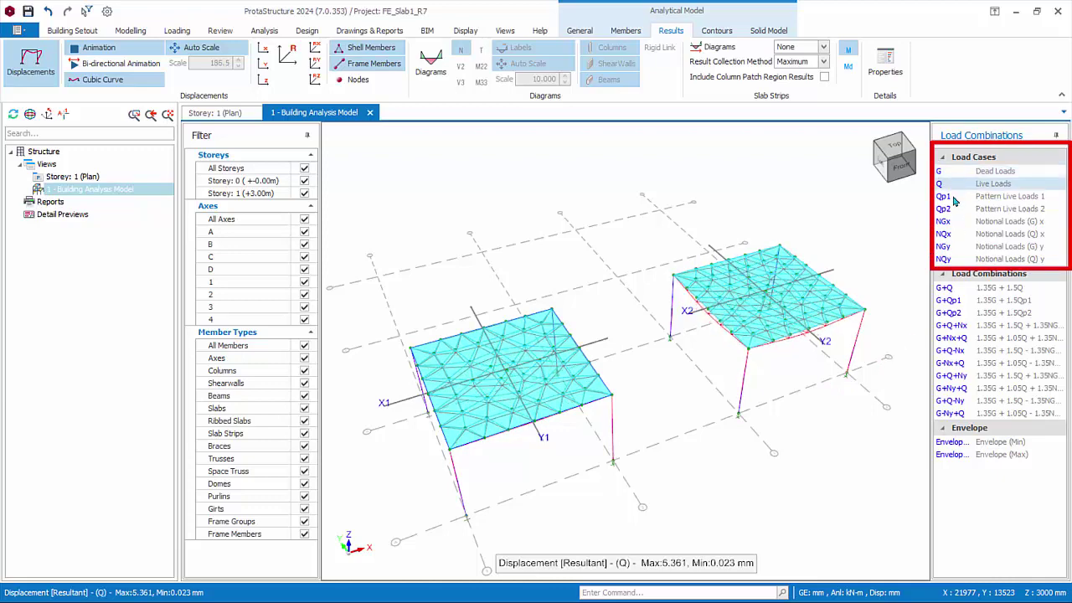
pyautogui.click(954, 197)
pyautogui.click(950, 209)
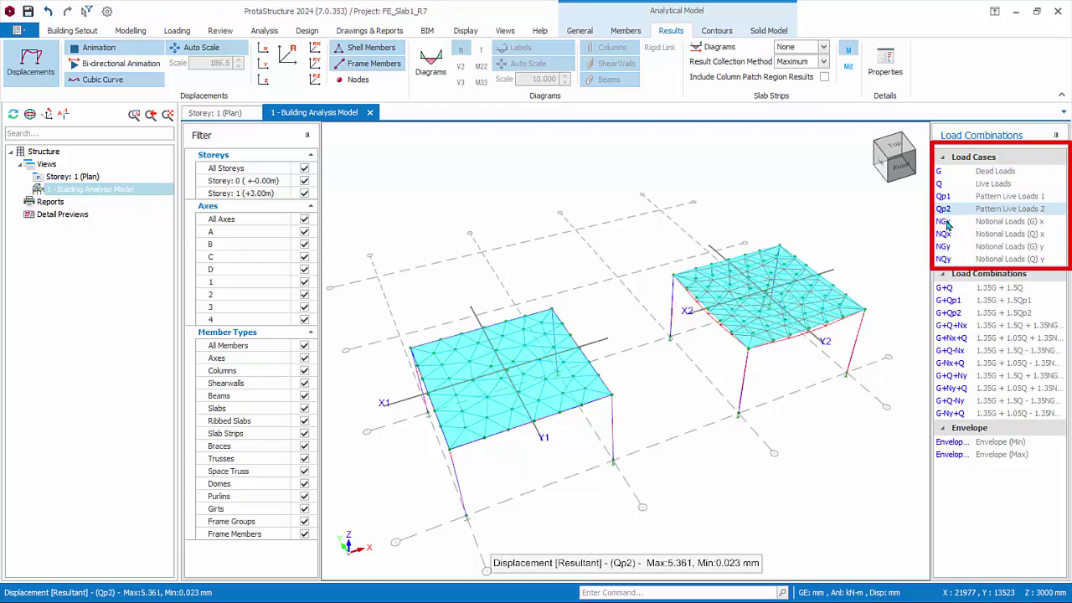
pyautogui.click(945, 222)
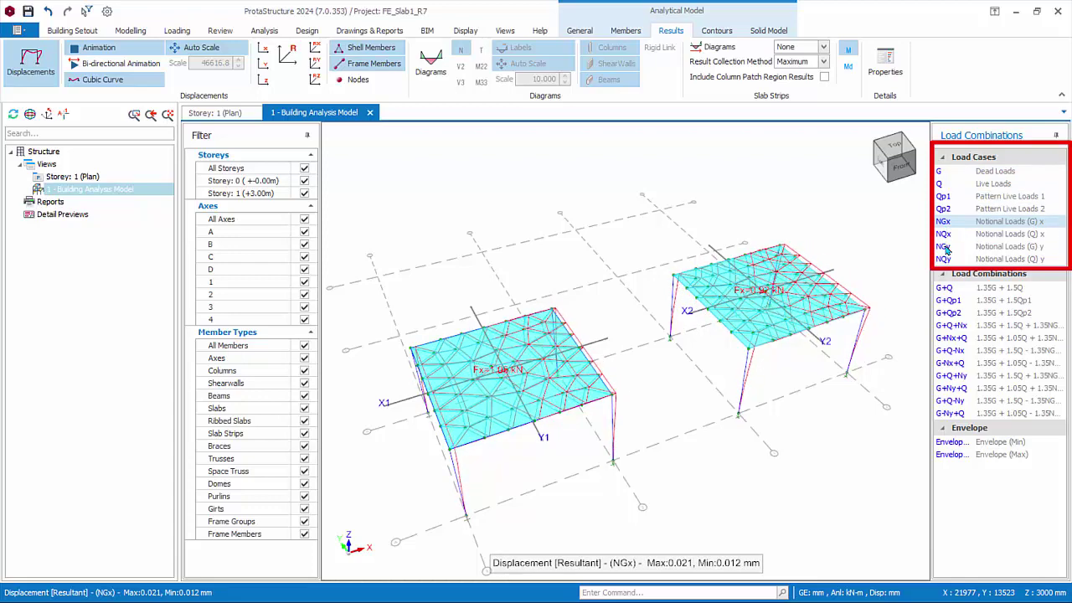
pyautogui.click(946, 247)
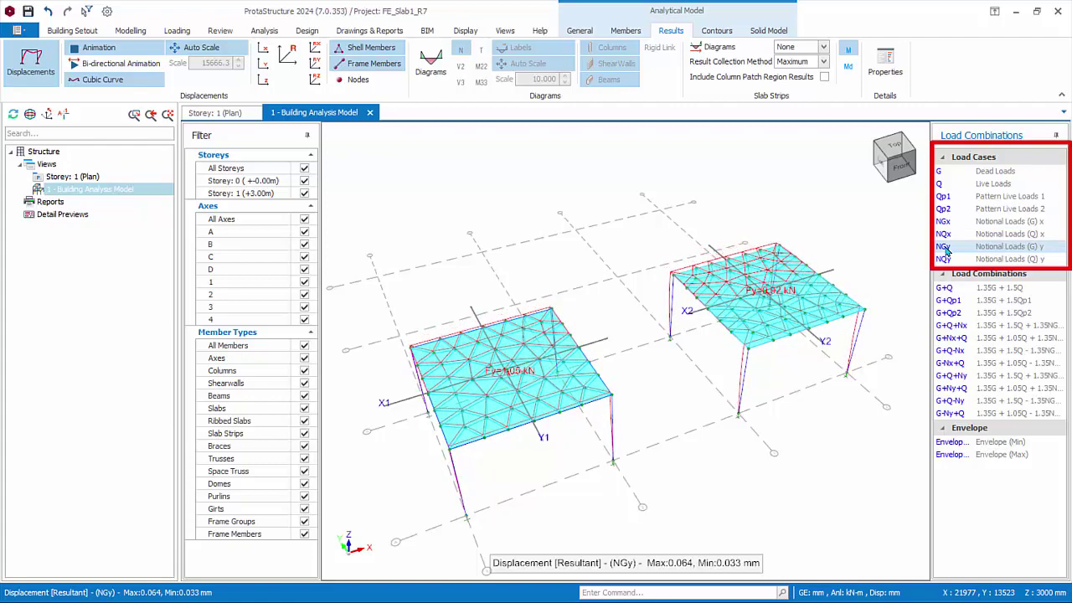
pyautogui.click(940, 175)
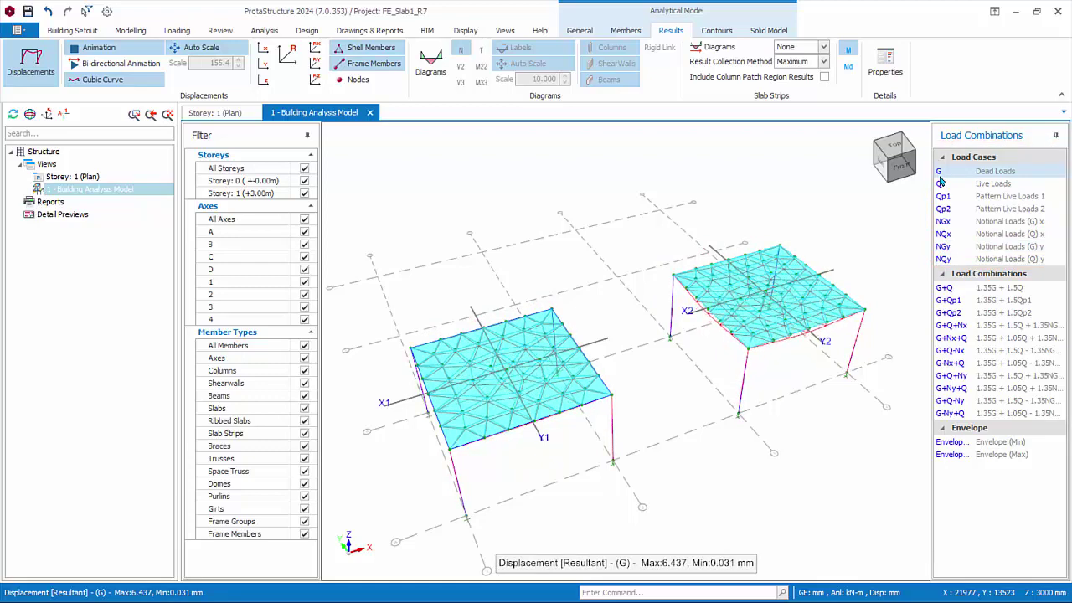
pyautogui.click(134, 50)
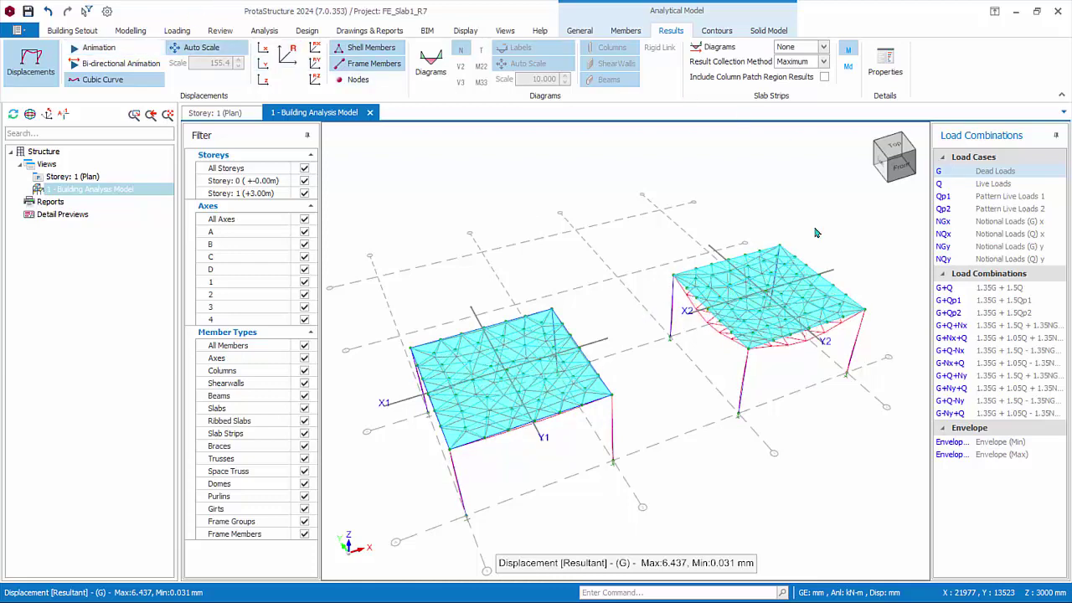
pyautogui.click(108, 12)
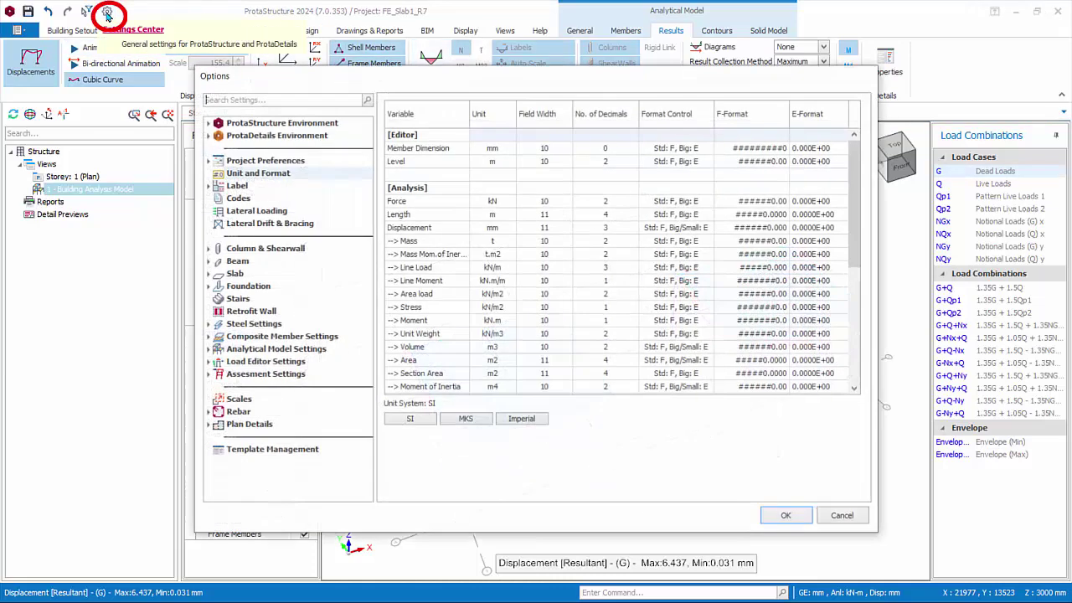
# Keep the Displacement unit at mm and confirm the Unit and Format options.
pyautogui.click(497, 231)
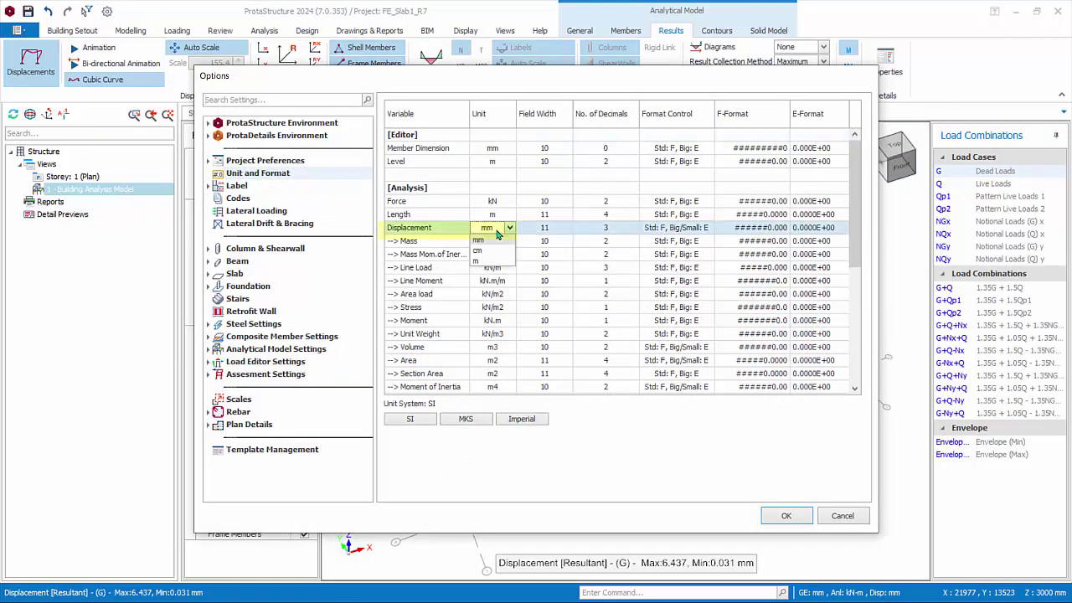
pyautogui.click(486, 241)
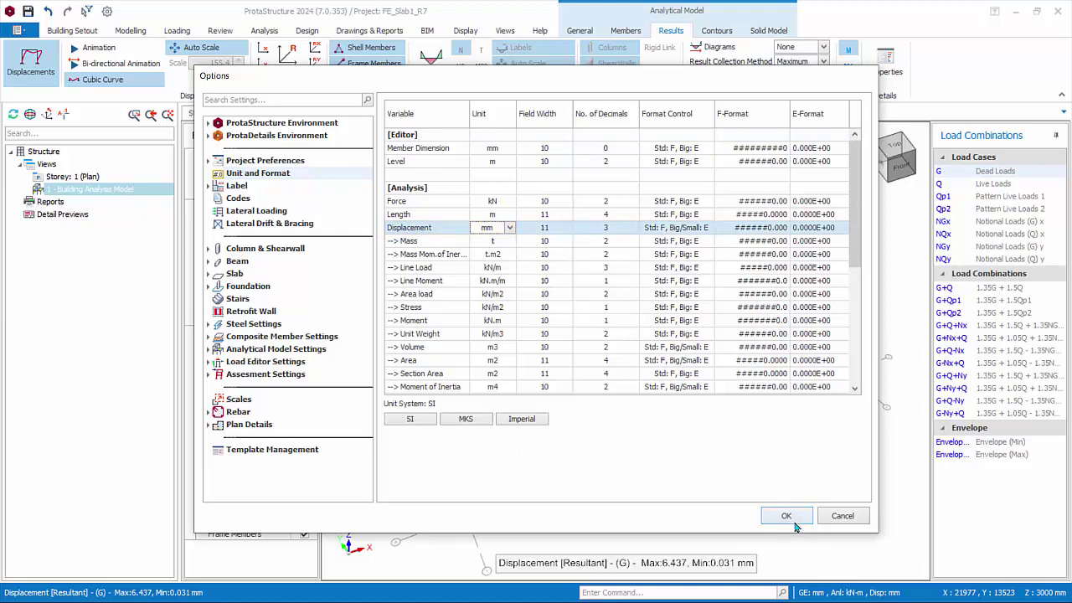
pyautogui.click(785, 515)
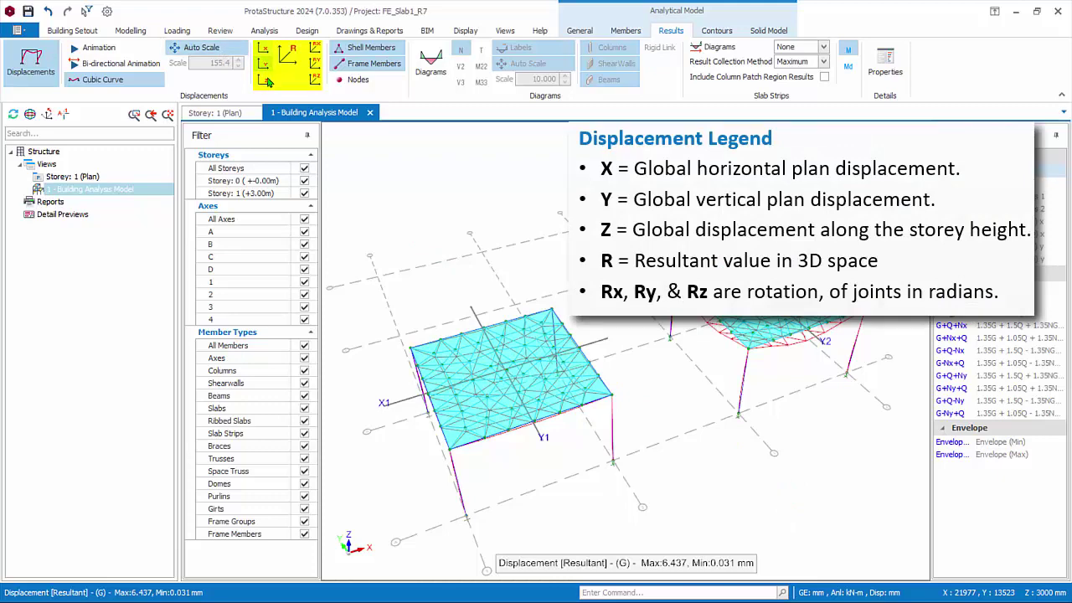
# Display resultant displacement values on the slabs, peaking at 6.437 mm under Dead Loads.
pyautogui.click(287, 56)
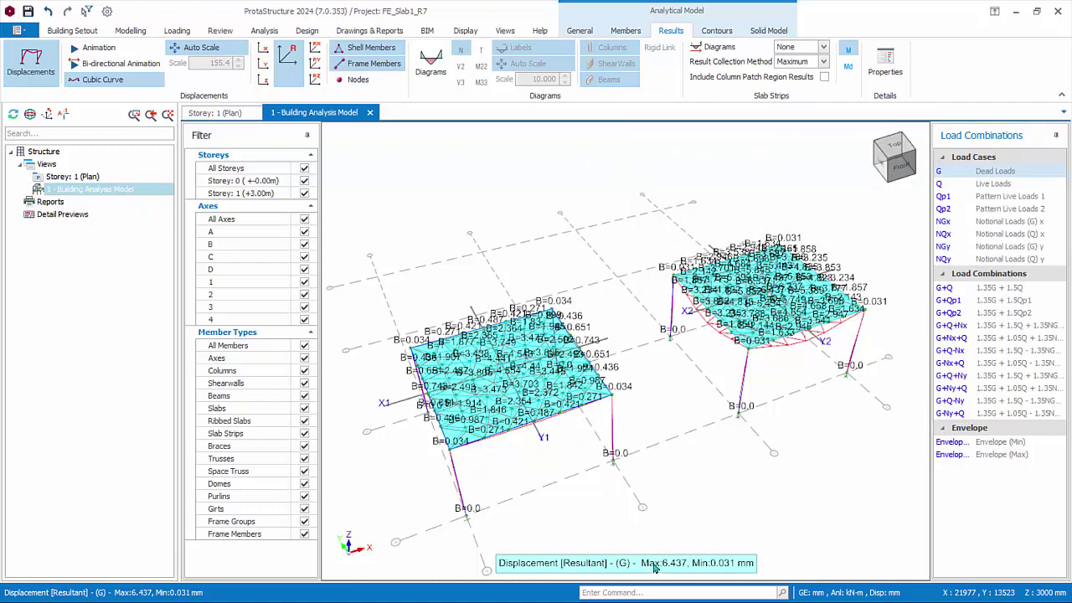
pyautogui.scroll(5, 802, 302)
pyautogui.scroll(3, 802, 301)
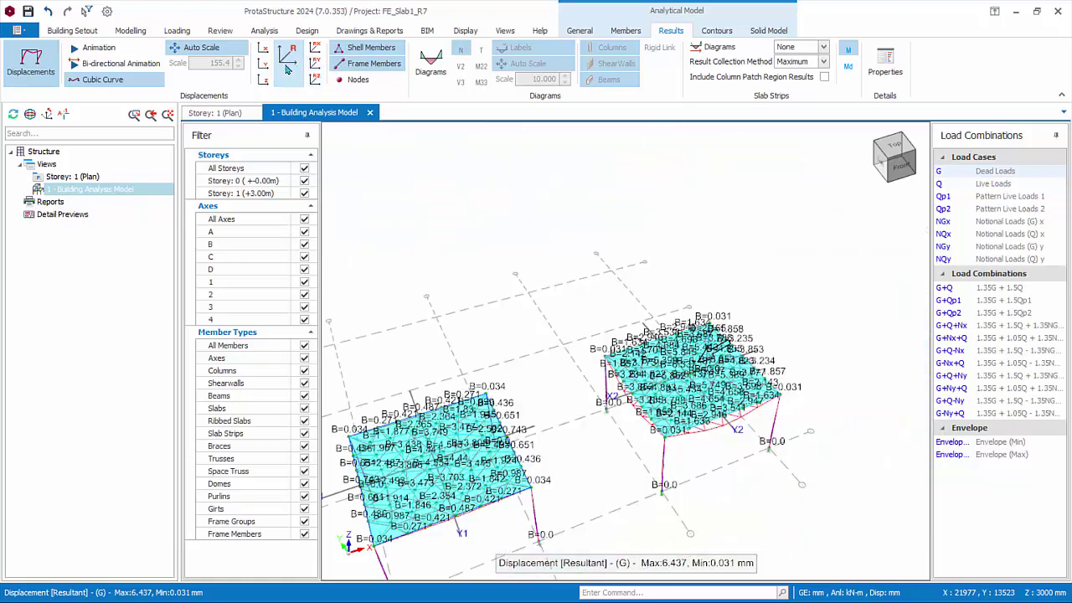
# Hide the displacement labels and results, leaving both meshed slabs plain and recentred.
pyautogui.click(287, 68)
pyautogui.click(30, 63)
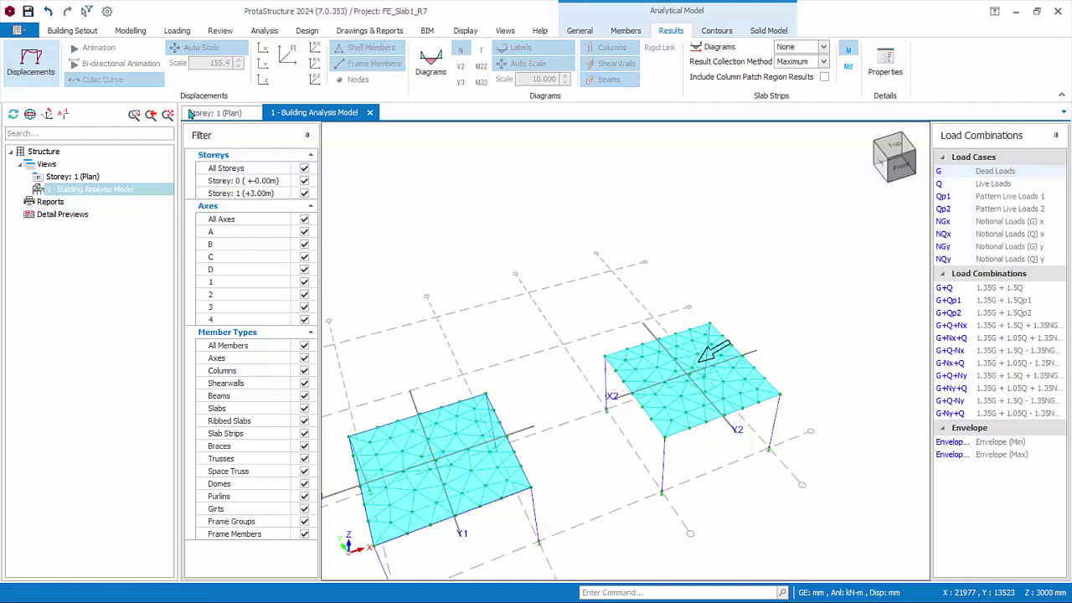
pyautogui.moveTo(577, 327); pyautogui.dragTo(624, 267, button='middle')
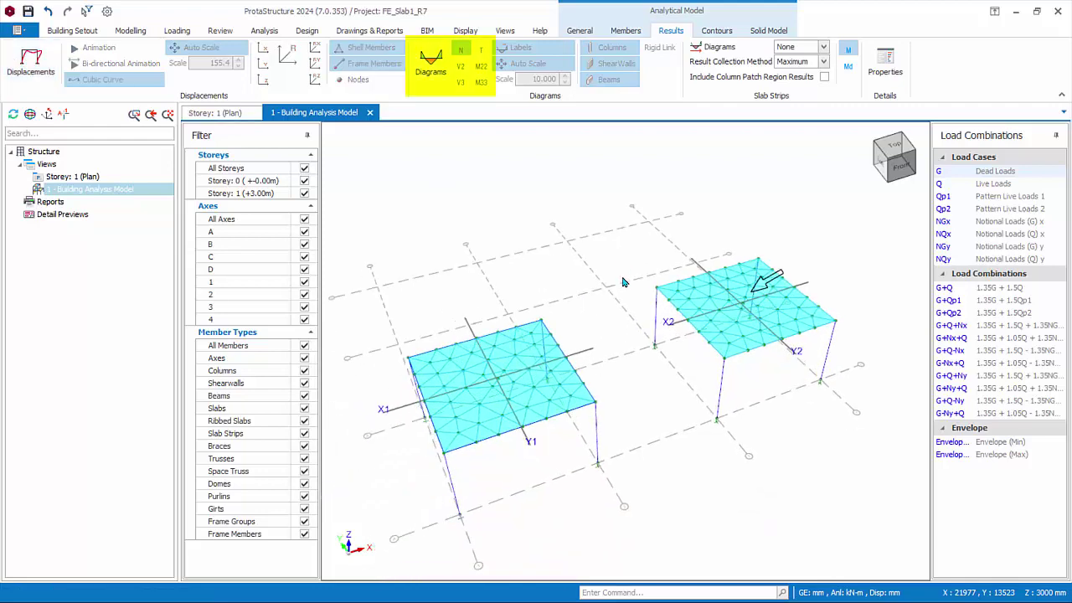